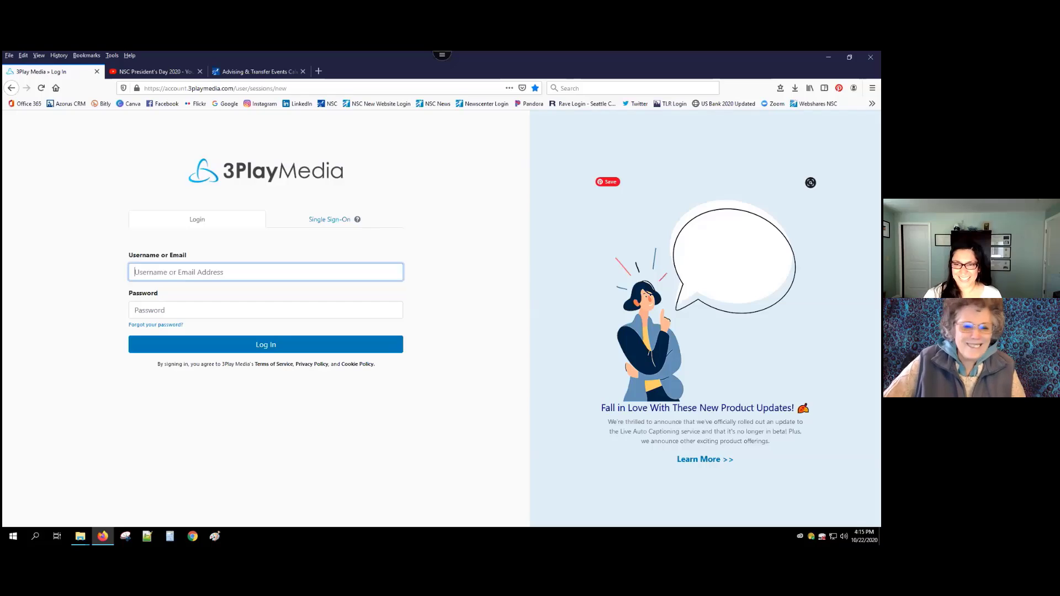
Sign in with the saved account email and password to reach My Files' eight videos.
left_click(149, 275)
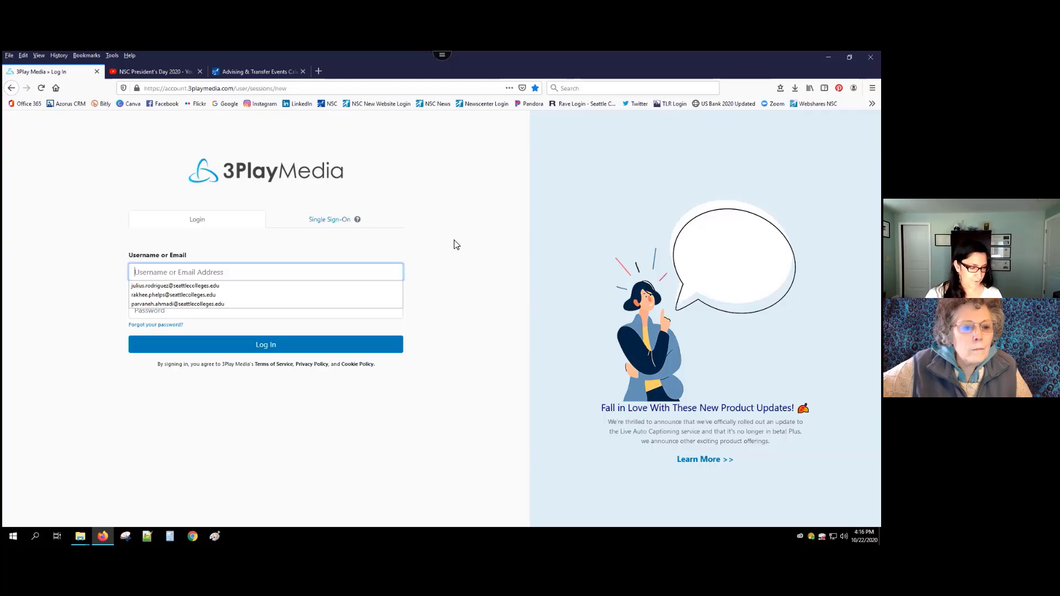
type("r")
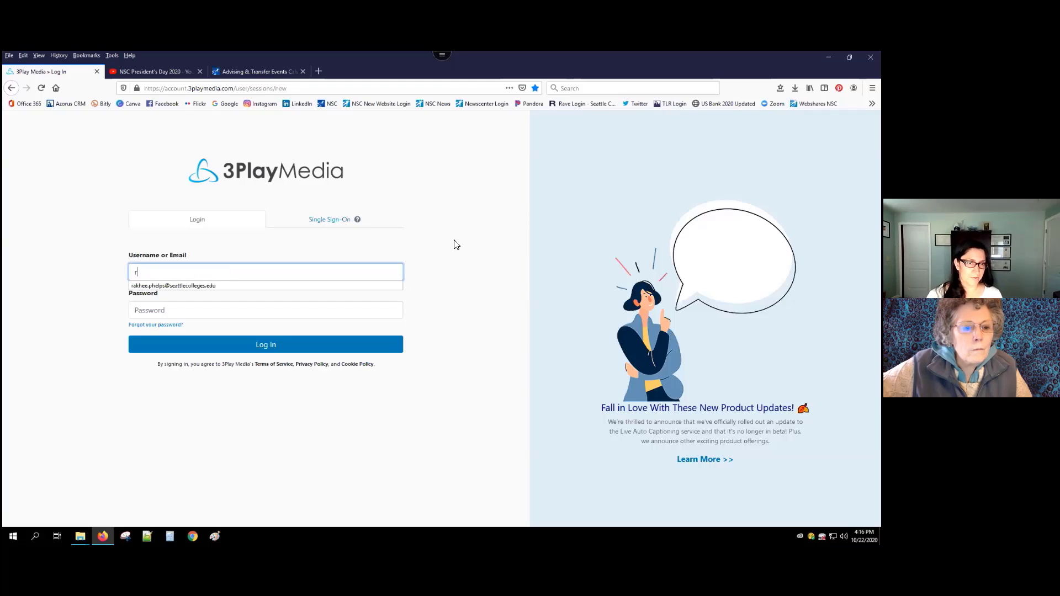
left_click(203, 287)
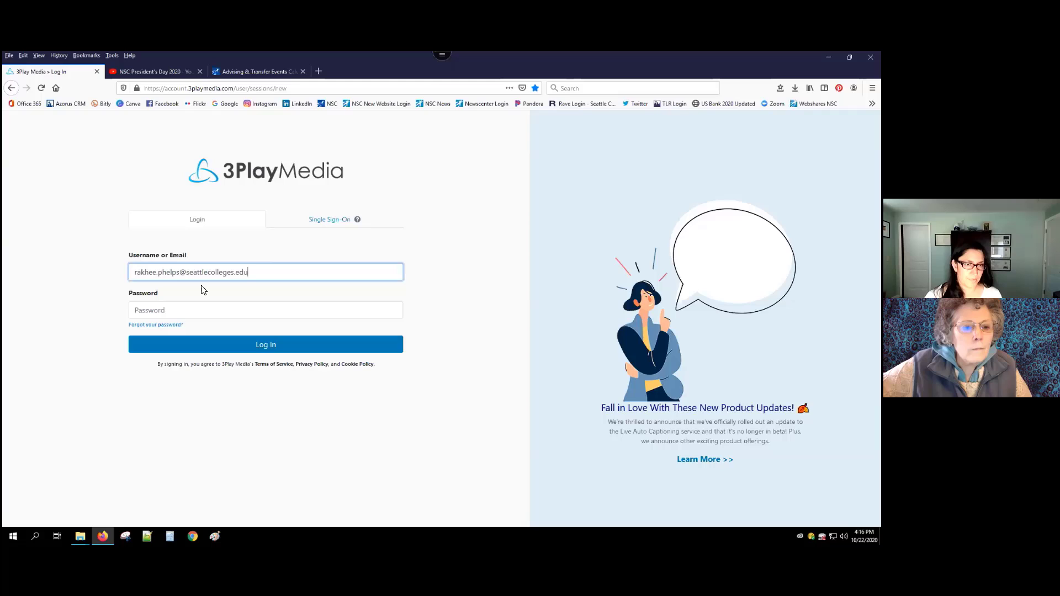
left_click(211, 315)
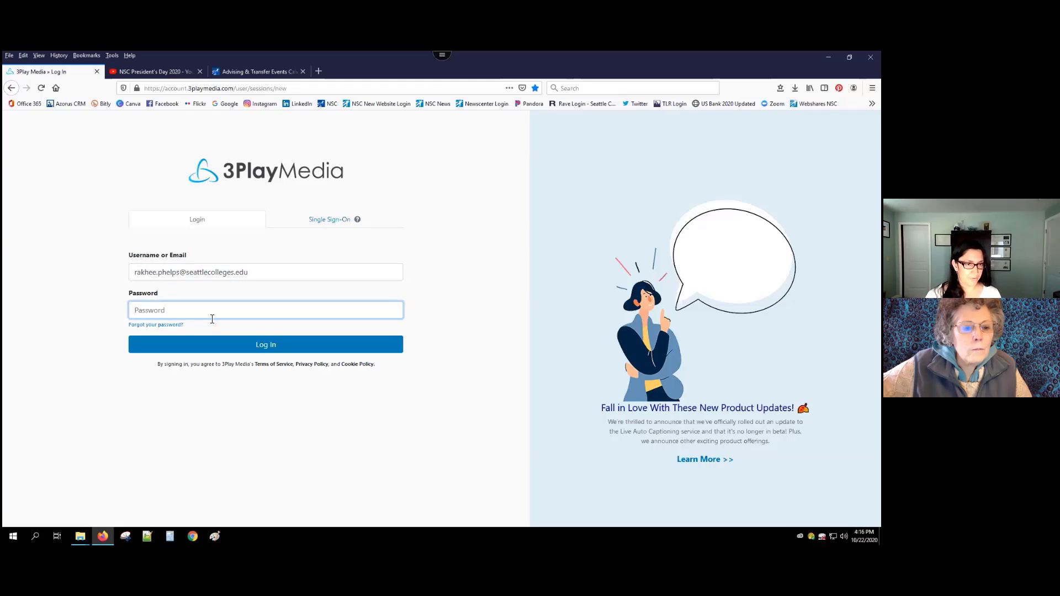
type("•••••••")
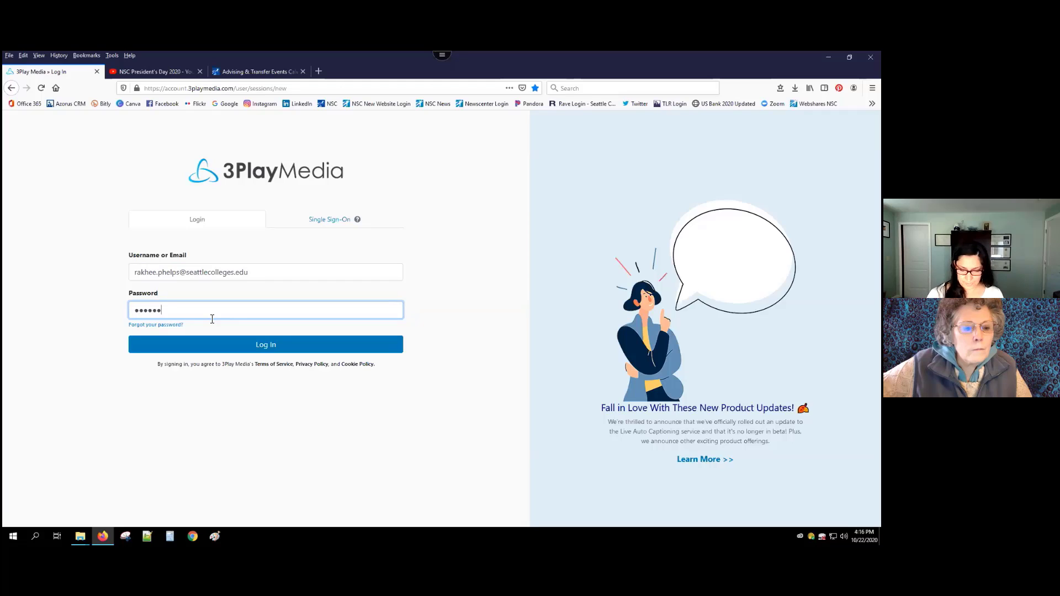
type("•••")
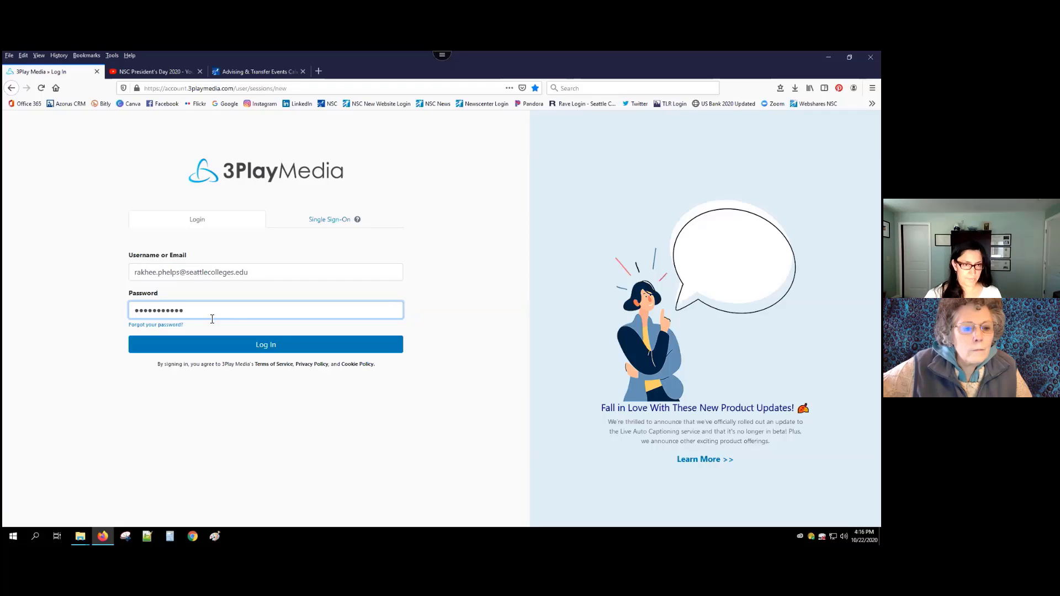
type("•")
left_click(267, 347)
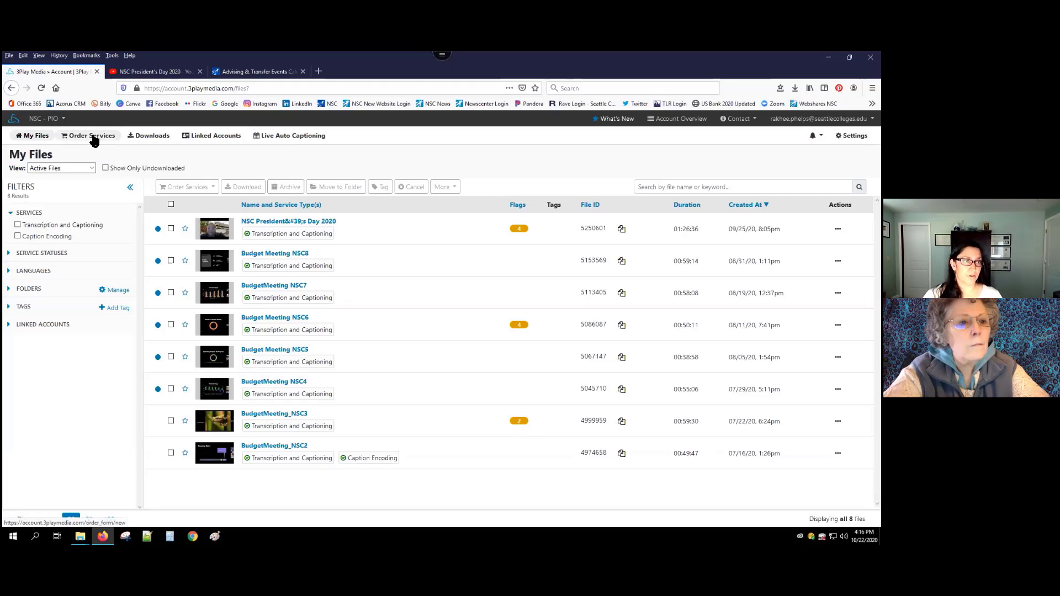
Open the Order Services page at the Choose Main Service step.
left_click(93, 141)
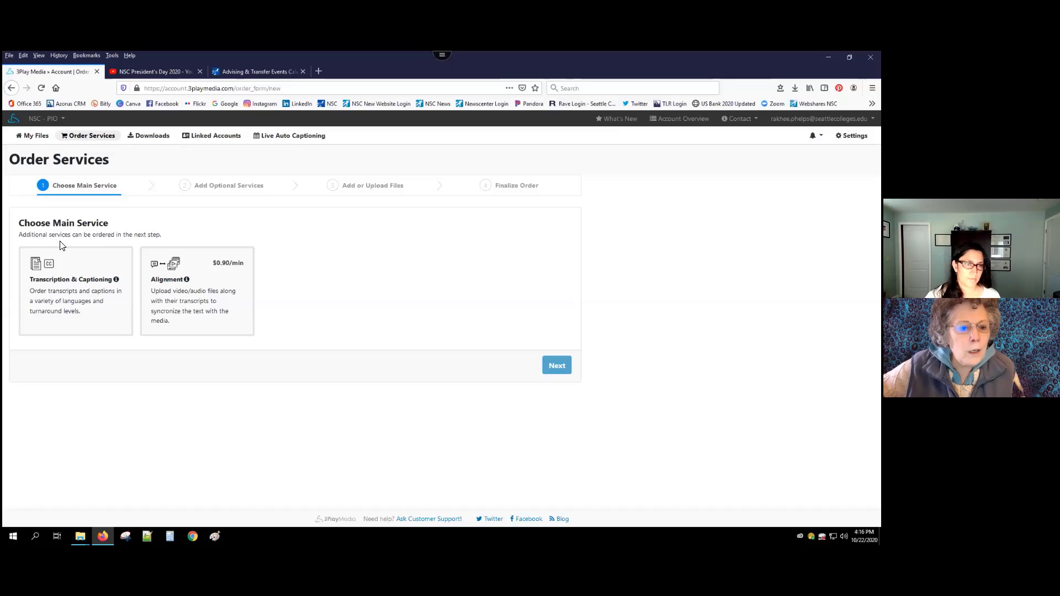
Choose Transcription & Captioning and review its English, Standard-turnaround summary at $1.95.
left_click(90, 284)
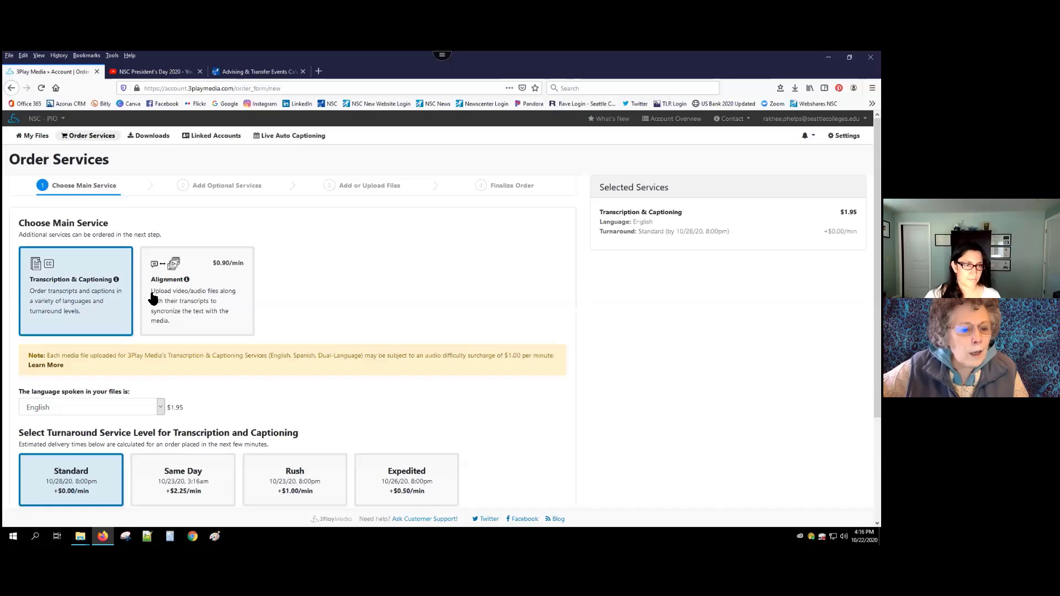
scroll(133, 363, "down", 1)
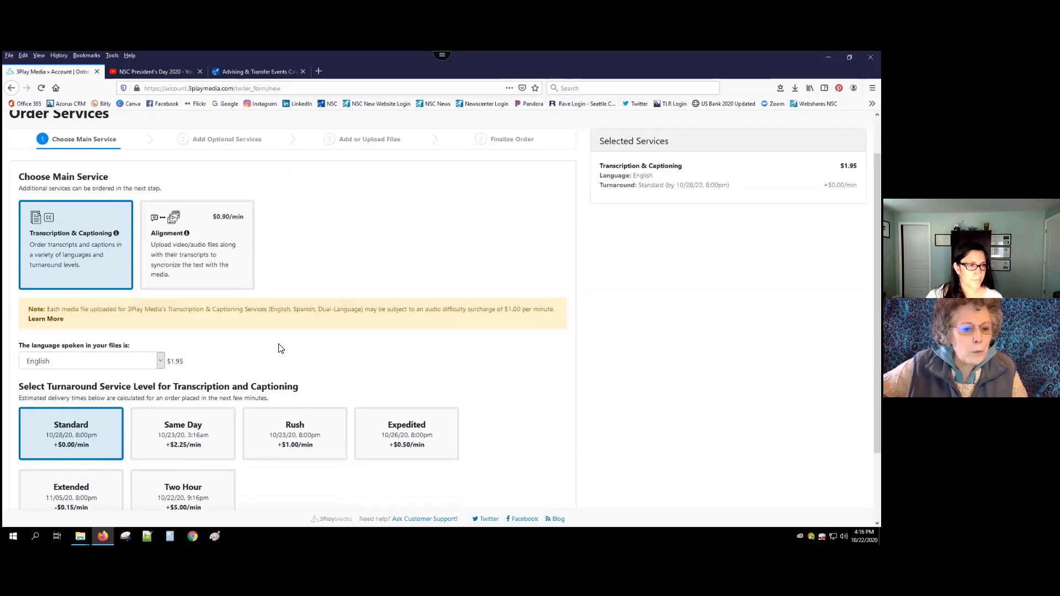
scroll(447, 334, "down", 1)
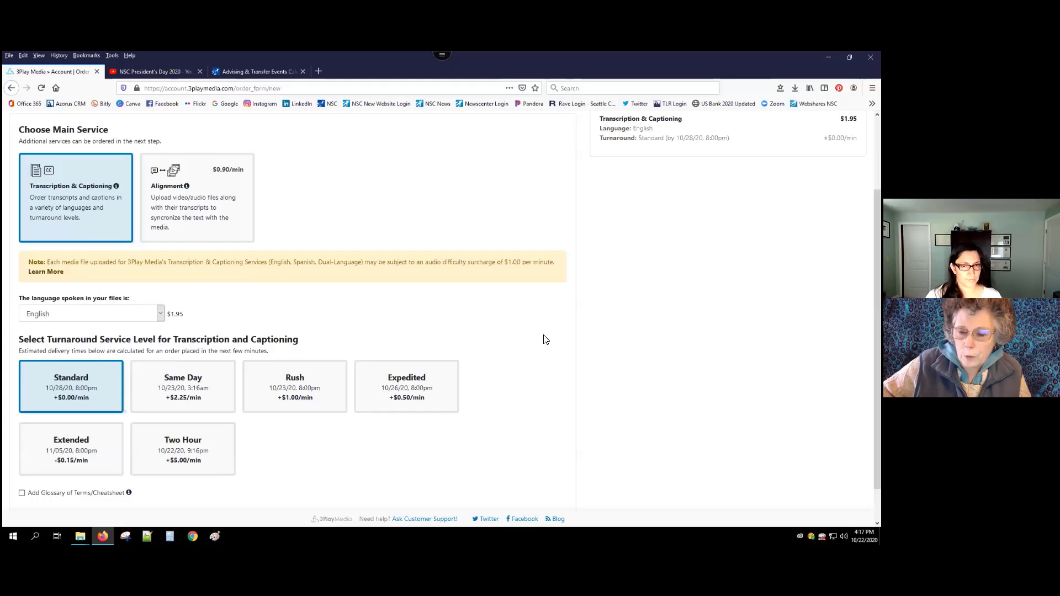
scroll(545, 339, "down", 2)
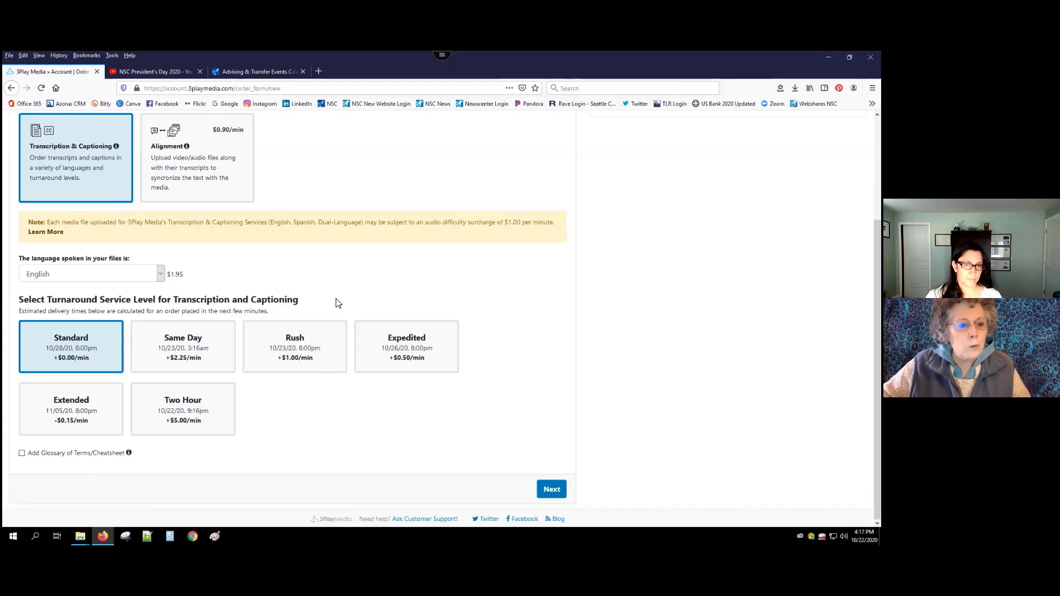
scroll(634, 290, "up", 3)
scroll(582, 306, "down", 2)
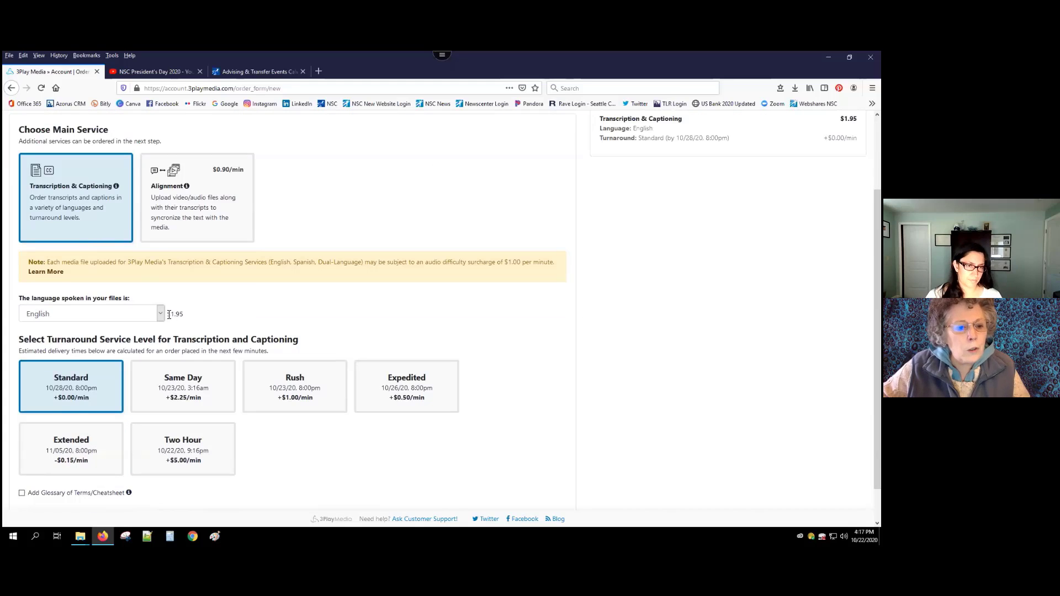
left_click_drag(166, 313, 185, 317)
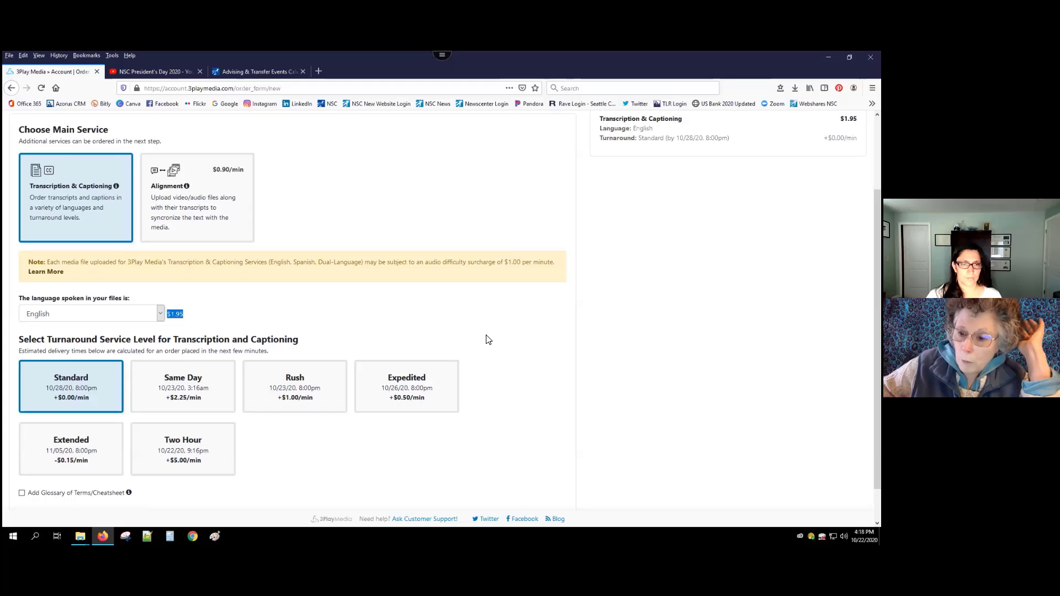
Switch turnaround to Expedited (+$0.50/min, due 10/26/20) and check the Selected Services summary.
left_click(410, 393)
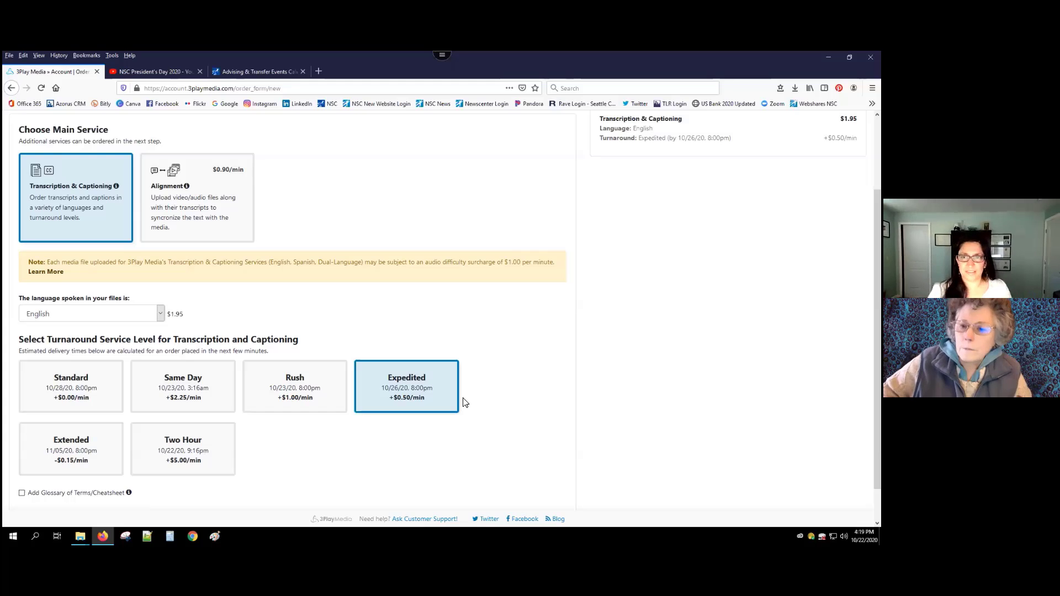
scroll(690, 249, "up", 3)
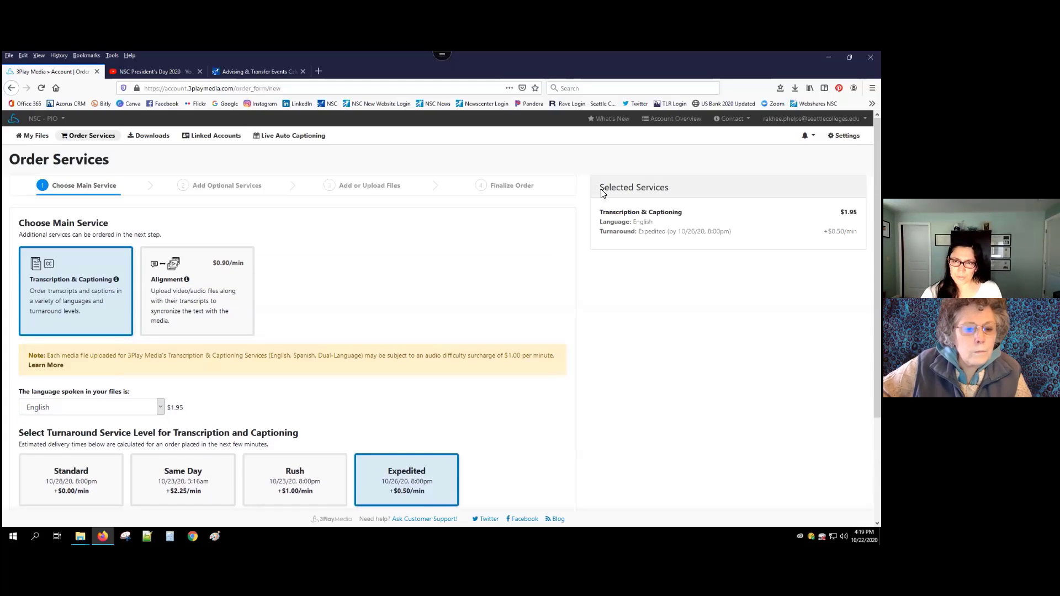
left_click_drag(600, 186, 858, 232)
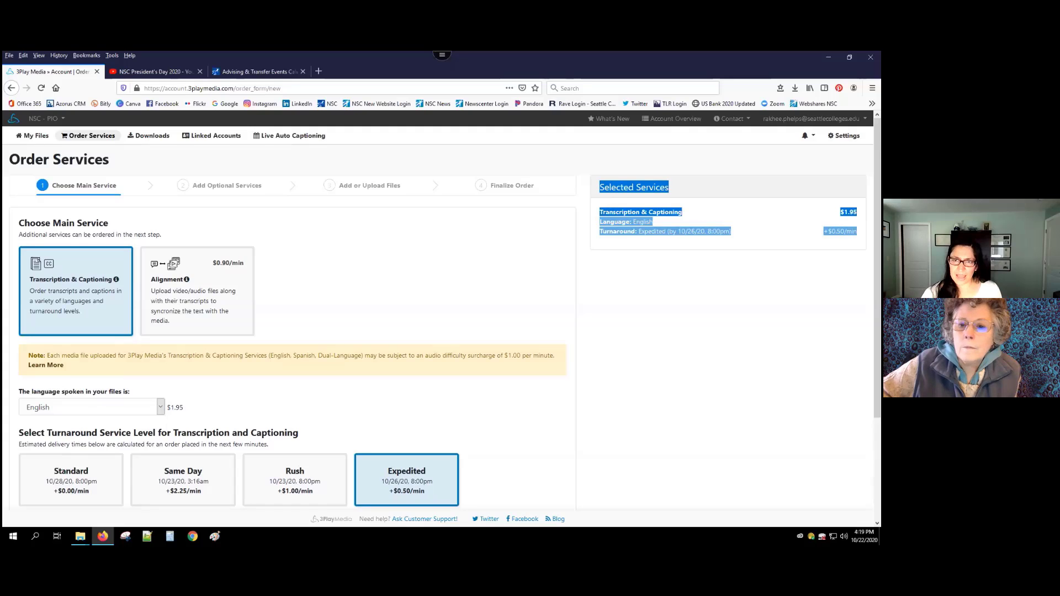
scroll(712, 234, "down", 2)
scroll(704, 227, "up", 2)
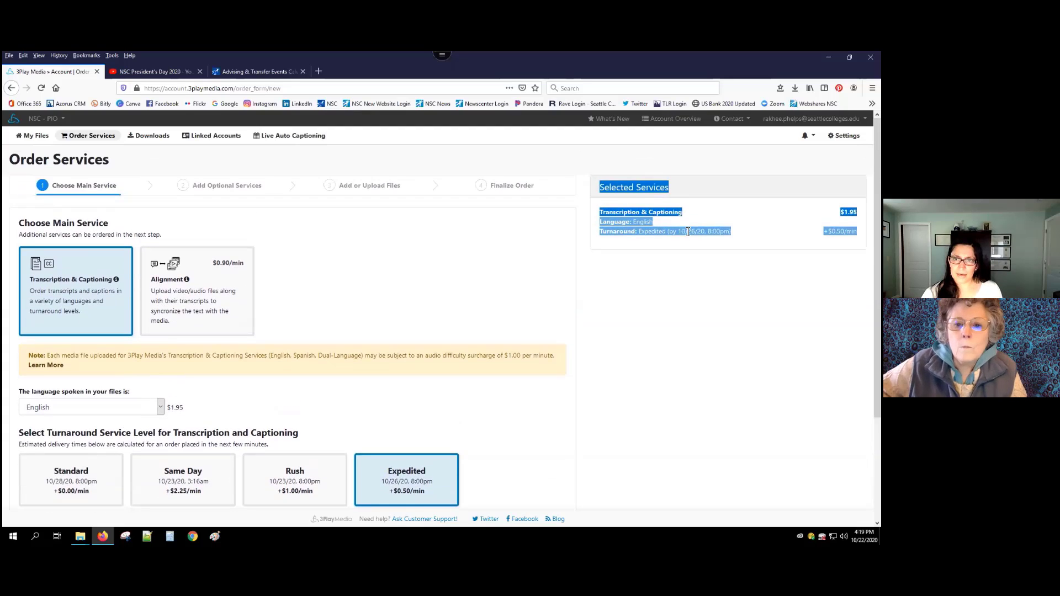
left_click(688, 232)
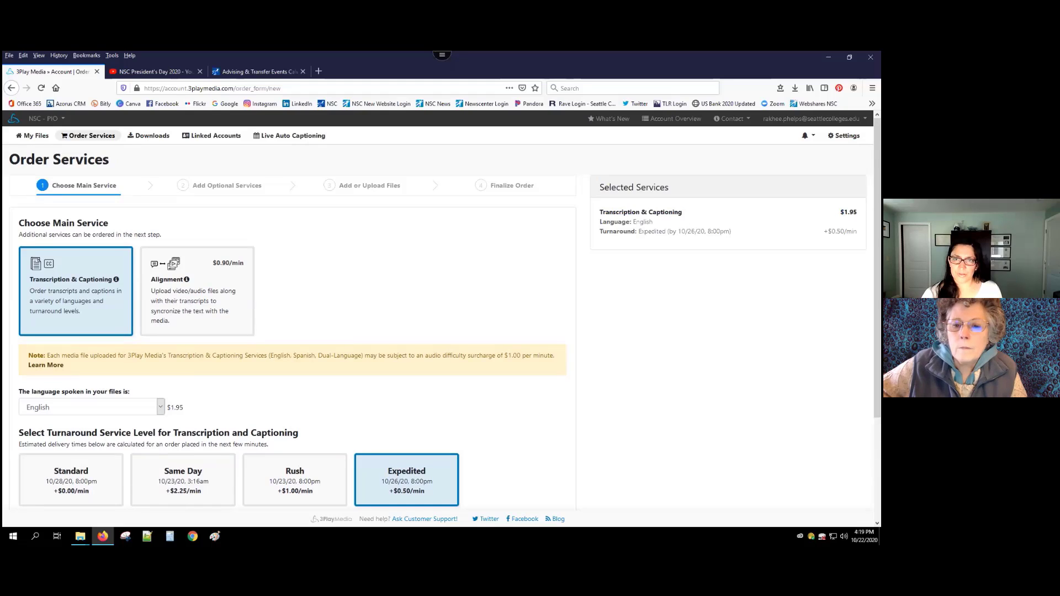
scroll(663, 254, "down", 3)
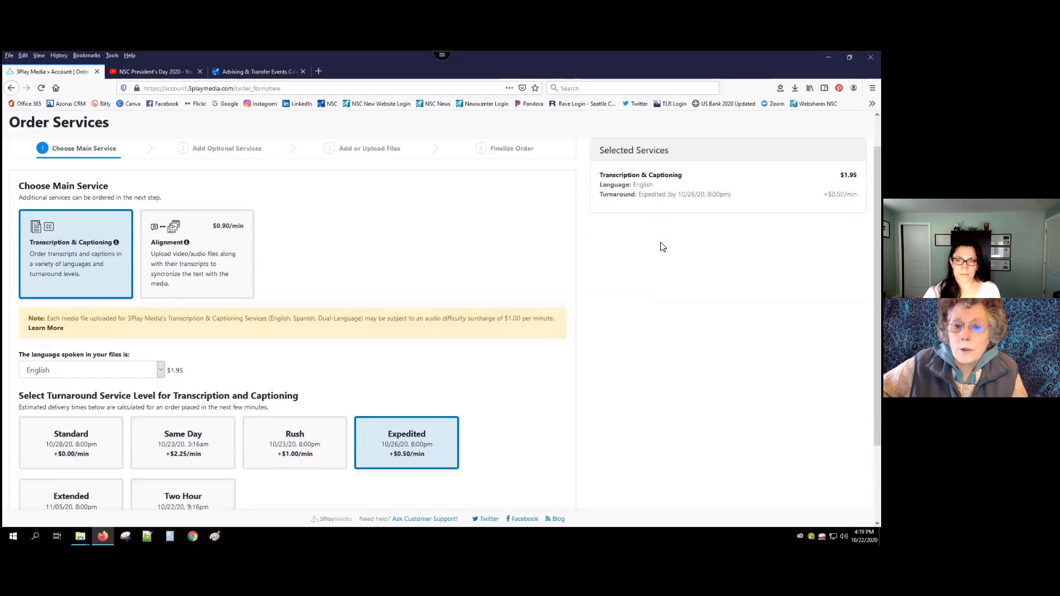
scroll(660, 270, "down", 2)
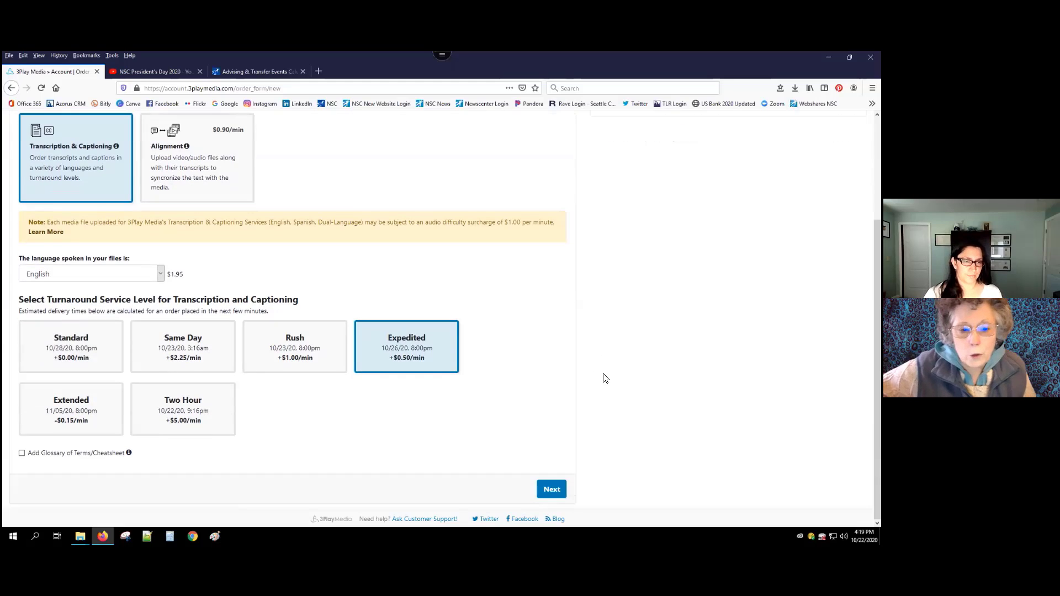
Tick Add Glossary of Terms/Cheatsheet, revealing an empty Cheat Sheet box with 500 characters.
left_click(22, 453)
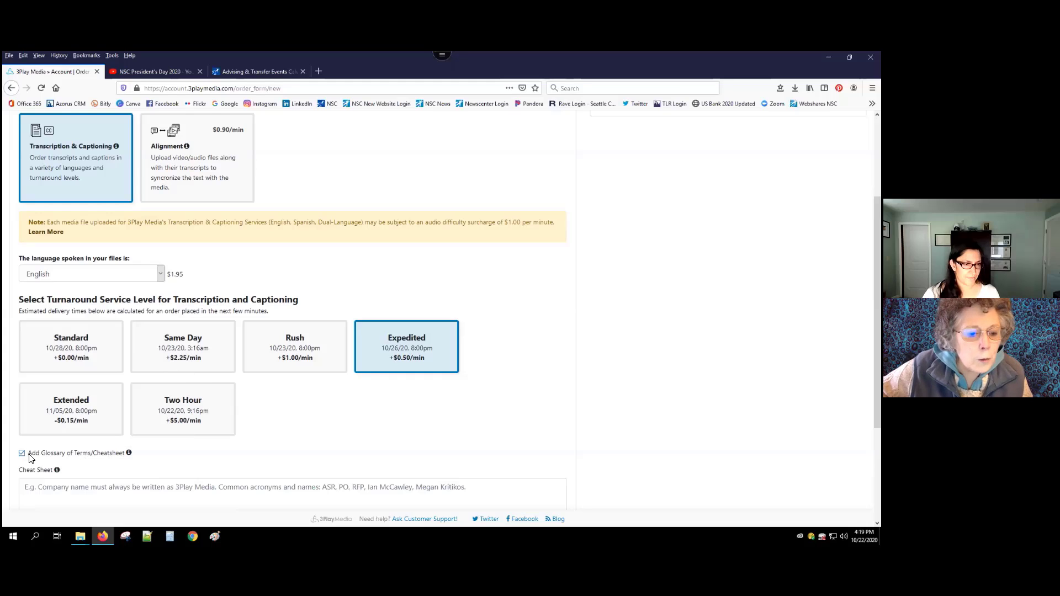
mouse_move(128, 456)
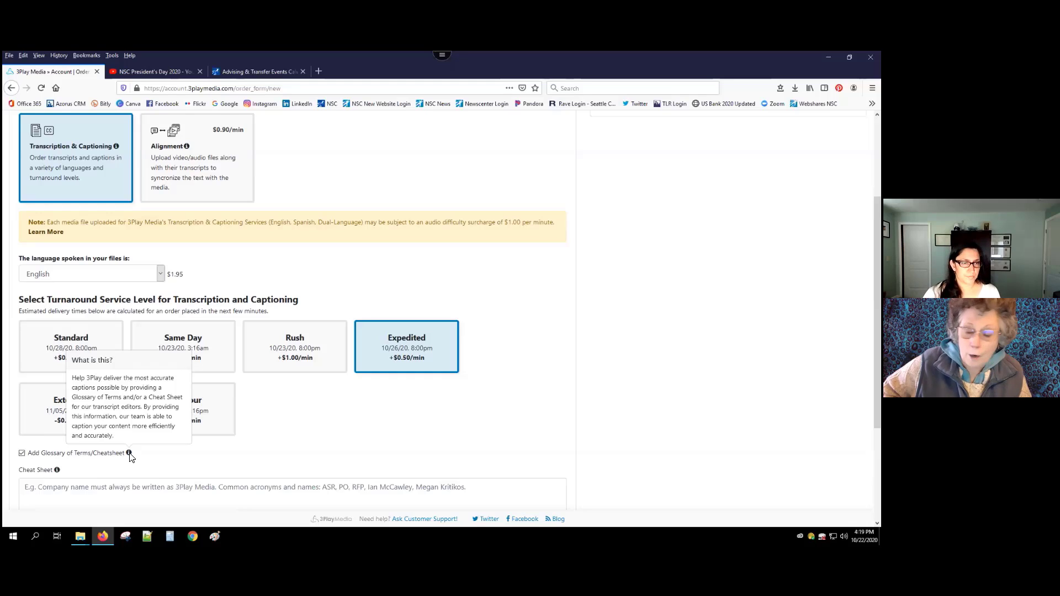
scroll(131, 457, "down", 1)
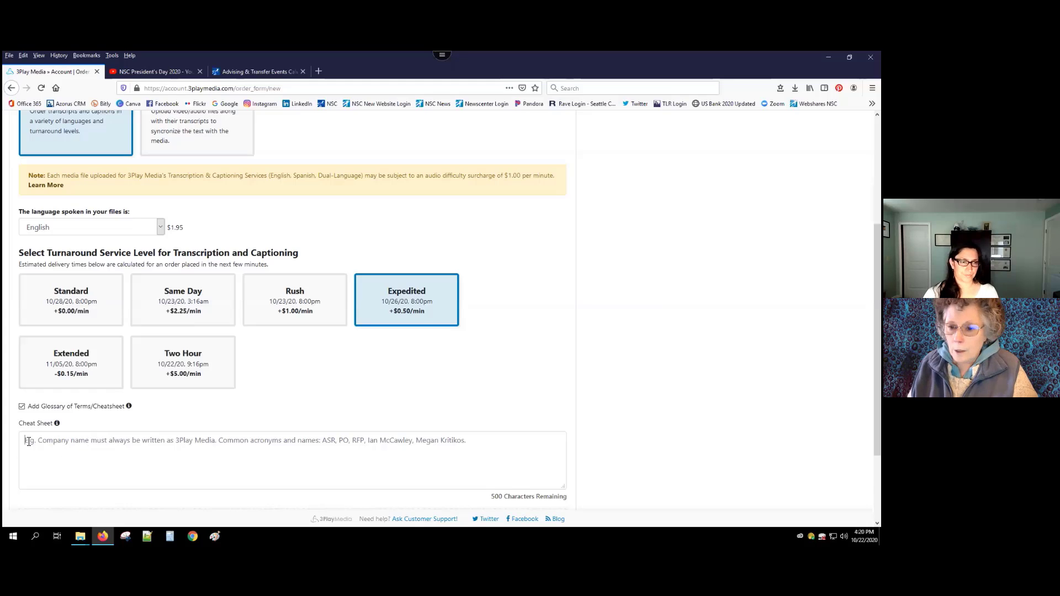
left_click(58, 451)
type("Ple")
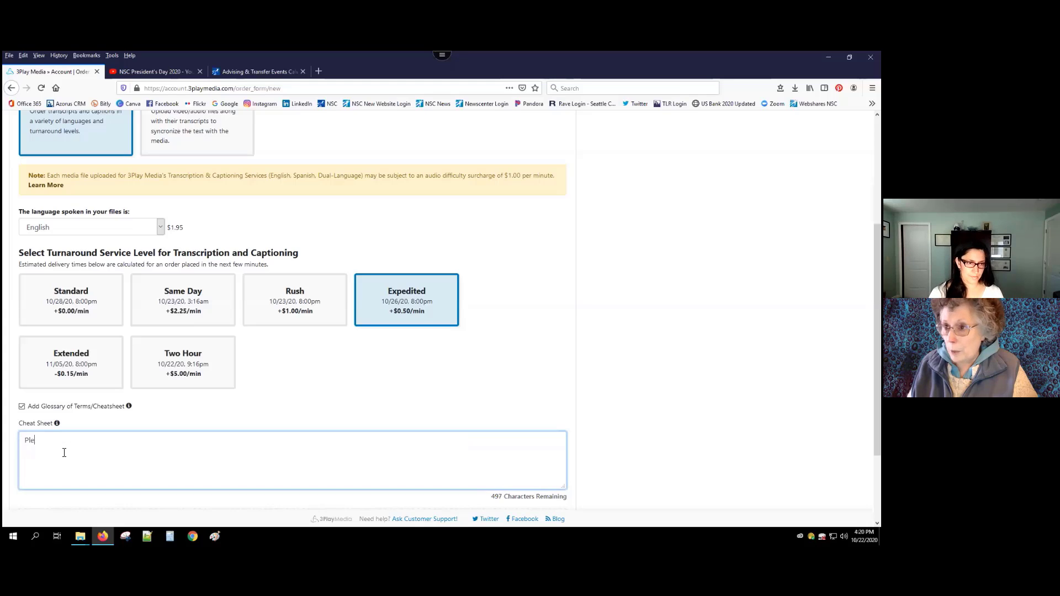
type("ase ")
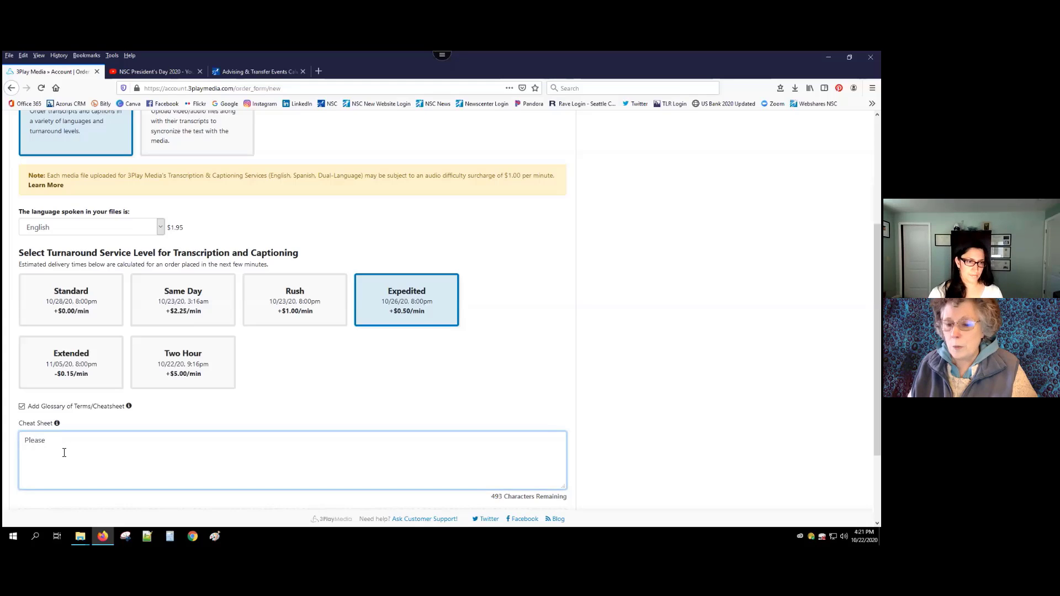
type("use this cheat")
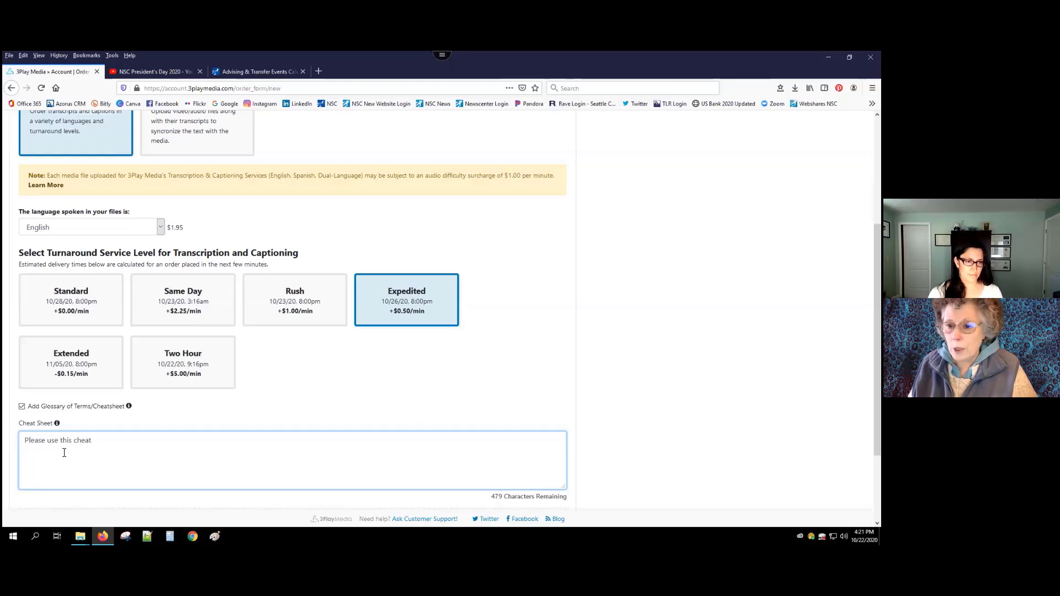
type(" sheet")
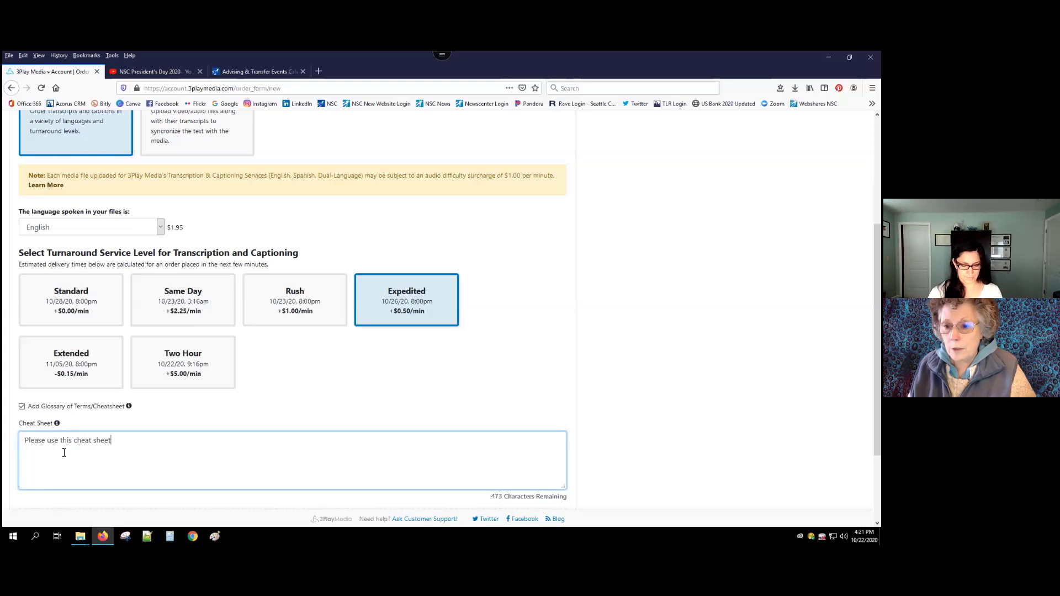
type(".")
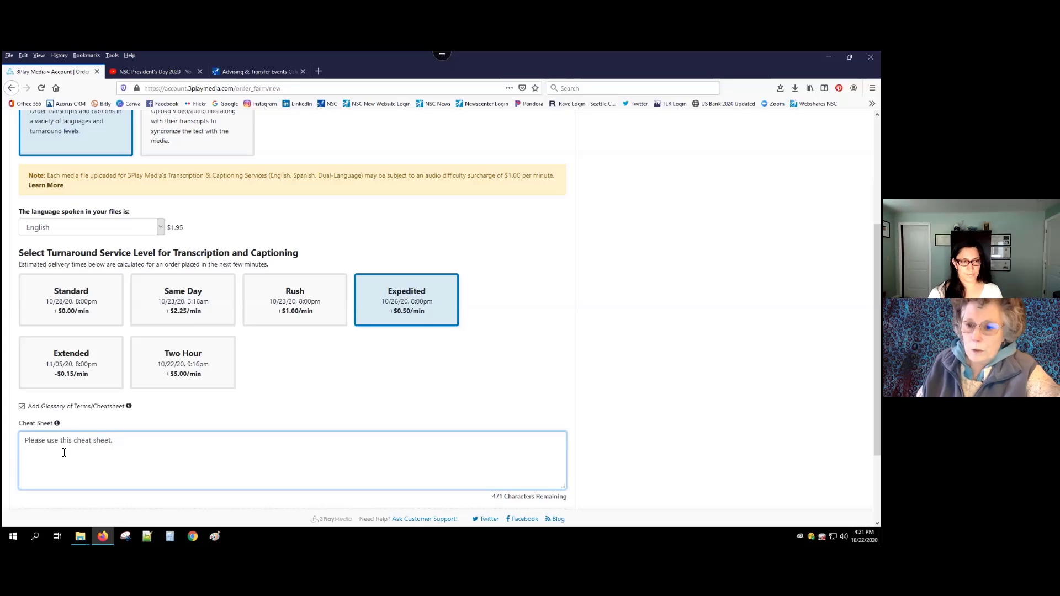
scroll(64, 452, "up", 1)
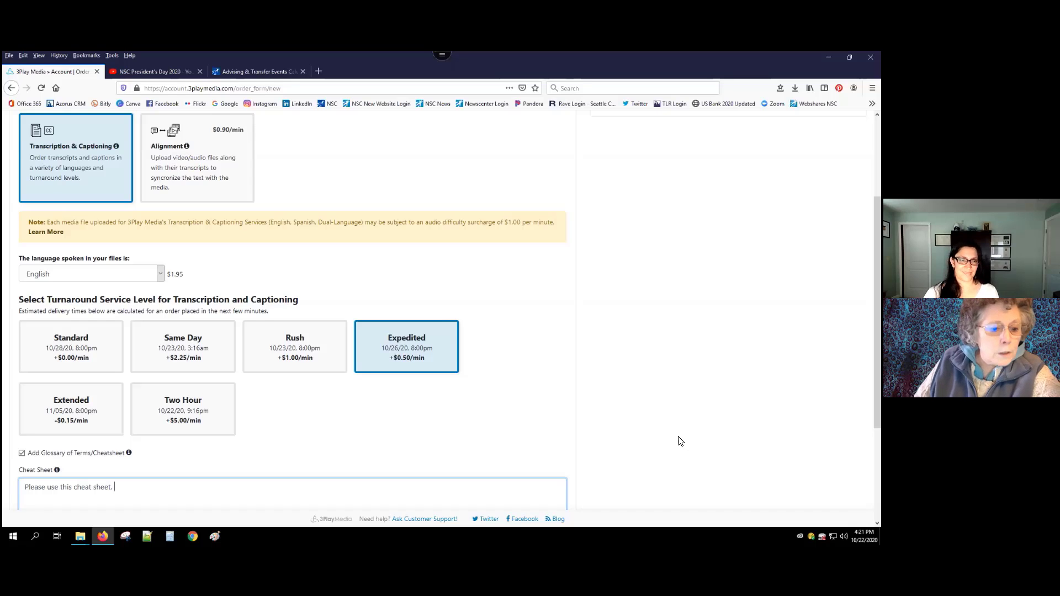
Select and delete the typed note in the Cheat Sheet box, restoring 500 characters remaining.
scroll(679, 443, "down", 2)
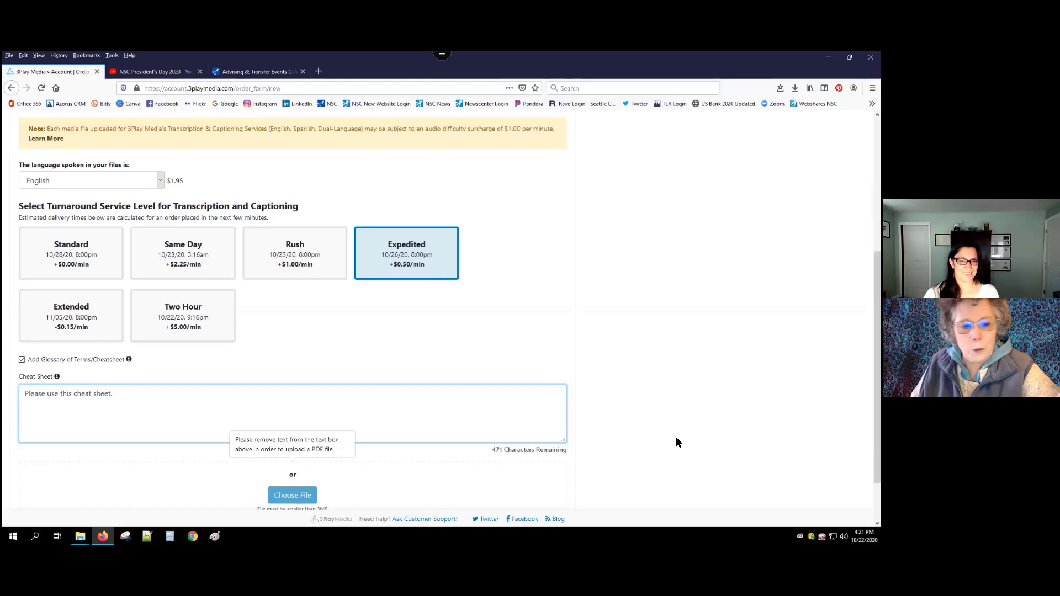
scroll(676, 437, "down", 2)
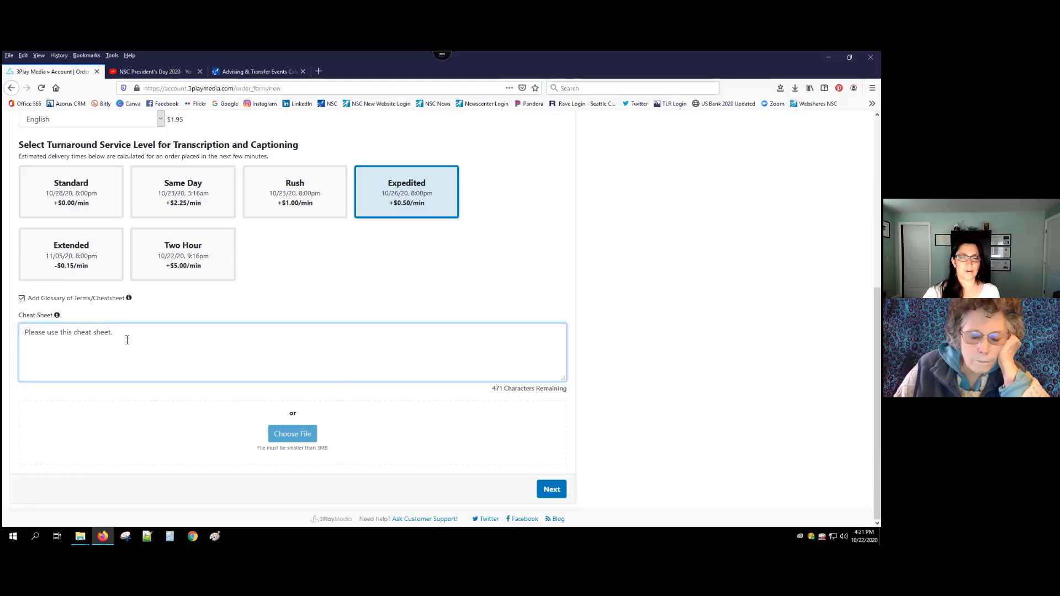
left_click(368, 439)
mouse_move(300, 434)
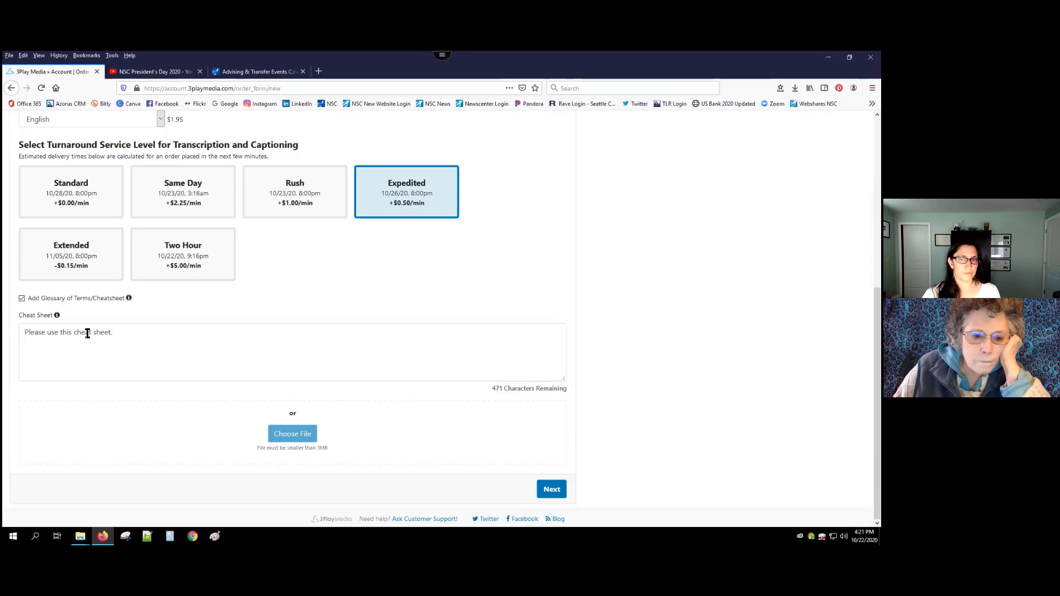
left_click_drag(114, 333, 13, 339)
key("BackSpace")
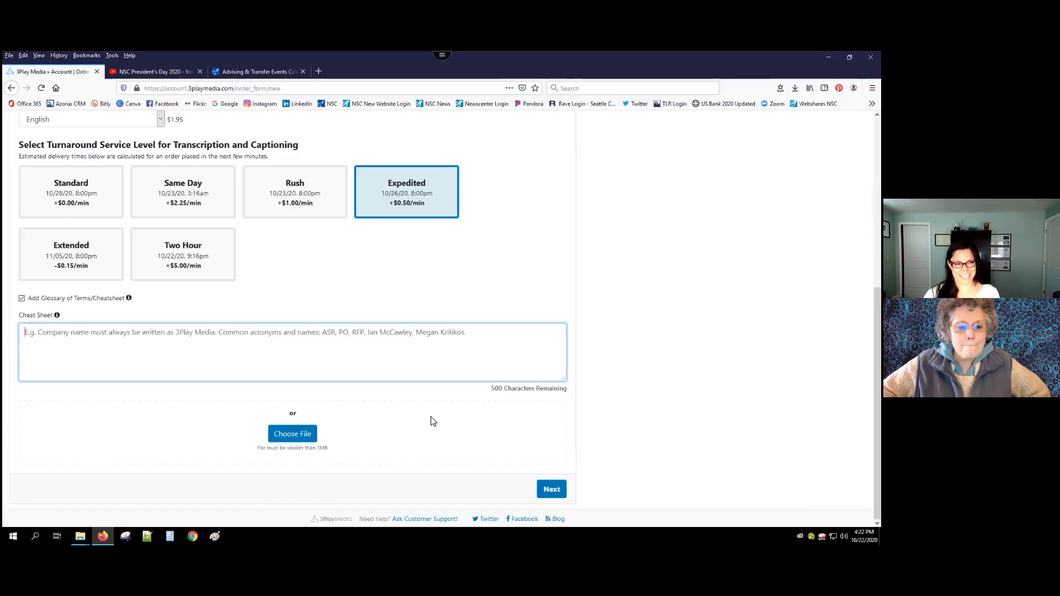
Pass the optional services step without adding any, after viewing Caption Placement details.
left_click(552, 490)
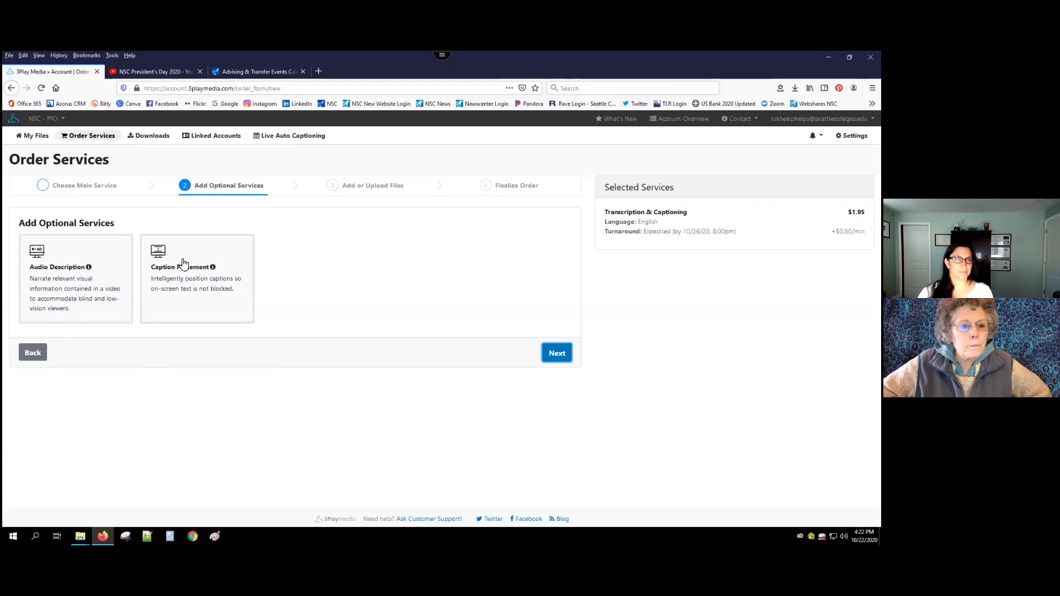
left_click(213, 267)
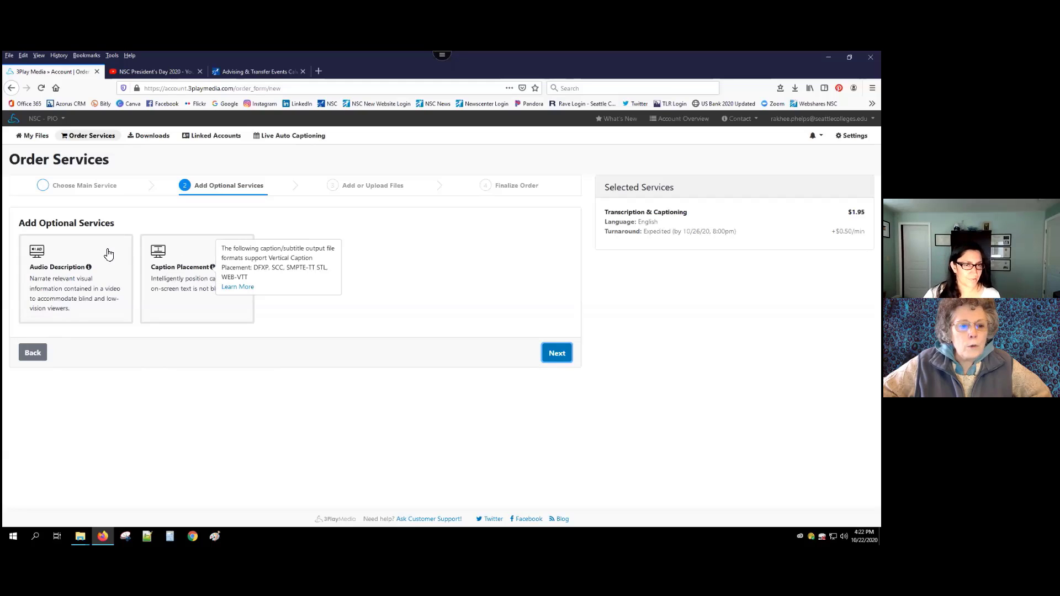
left_click(116, 255)
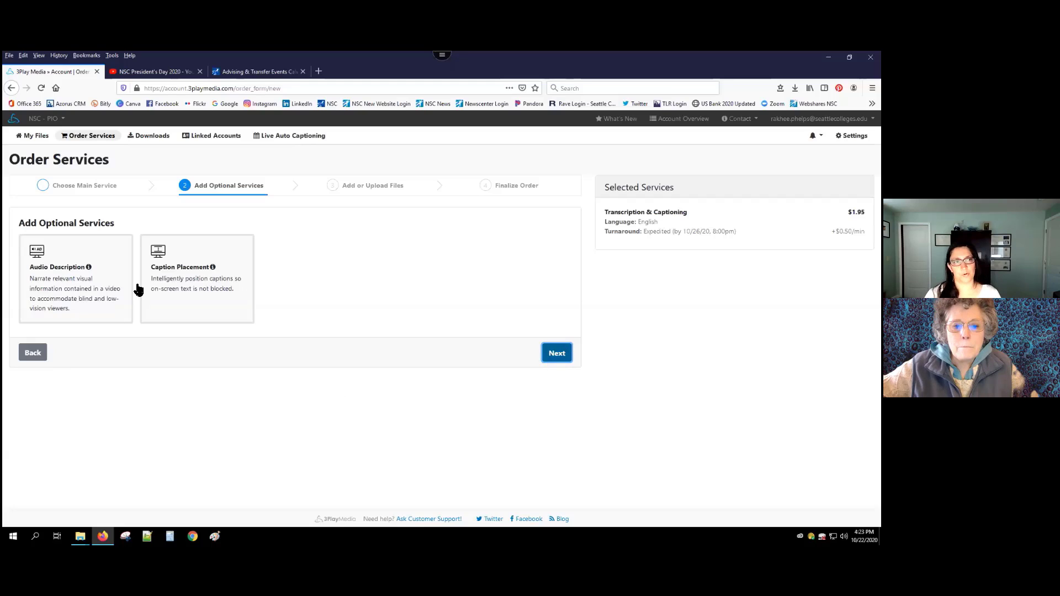
left_click(555, 354)
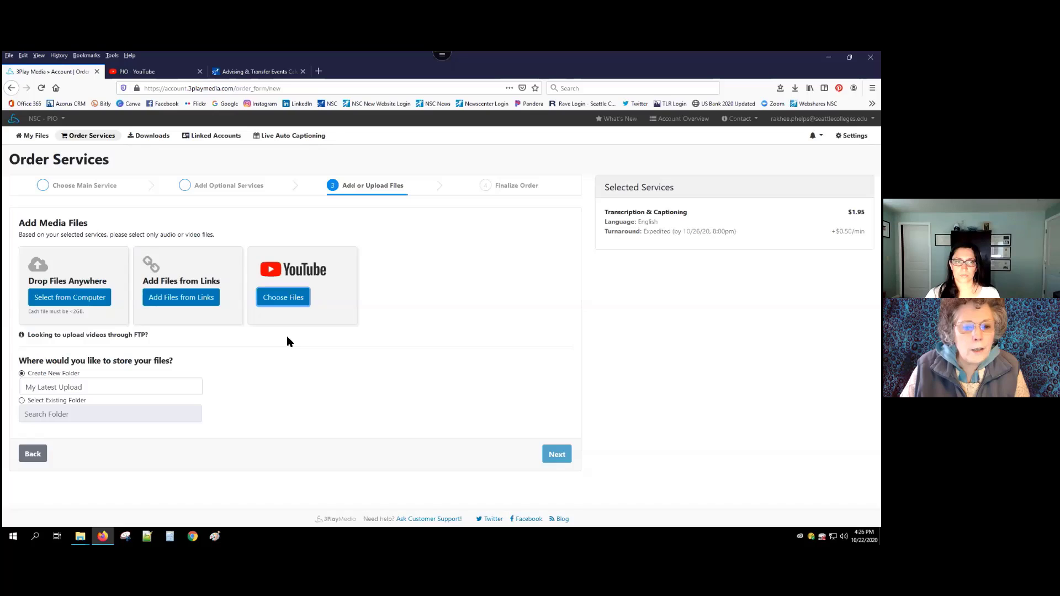
Add the YouTube video NSCPresDayRehearsal 092220 (00:40:49) to the order's media files.
left_click(293, 303)
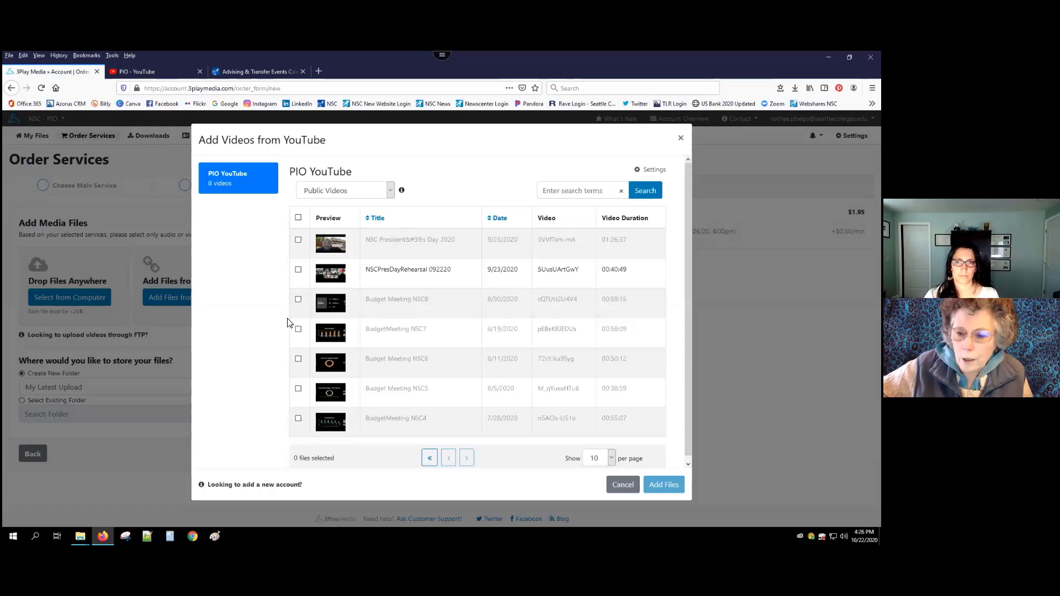
left_click(298, 270)
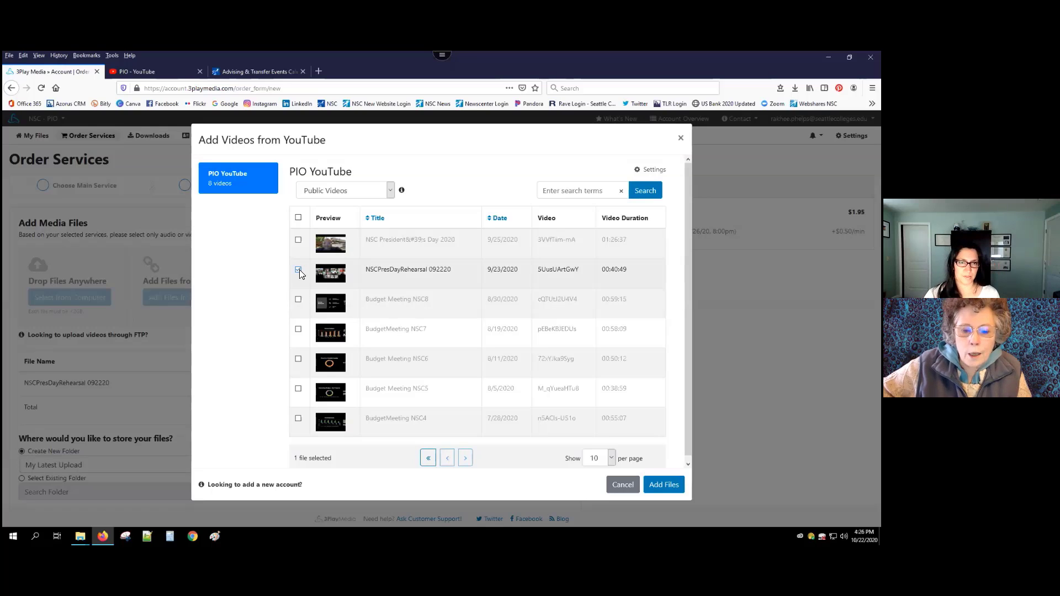
left_click(667, 489)
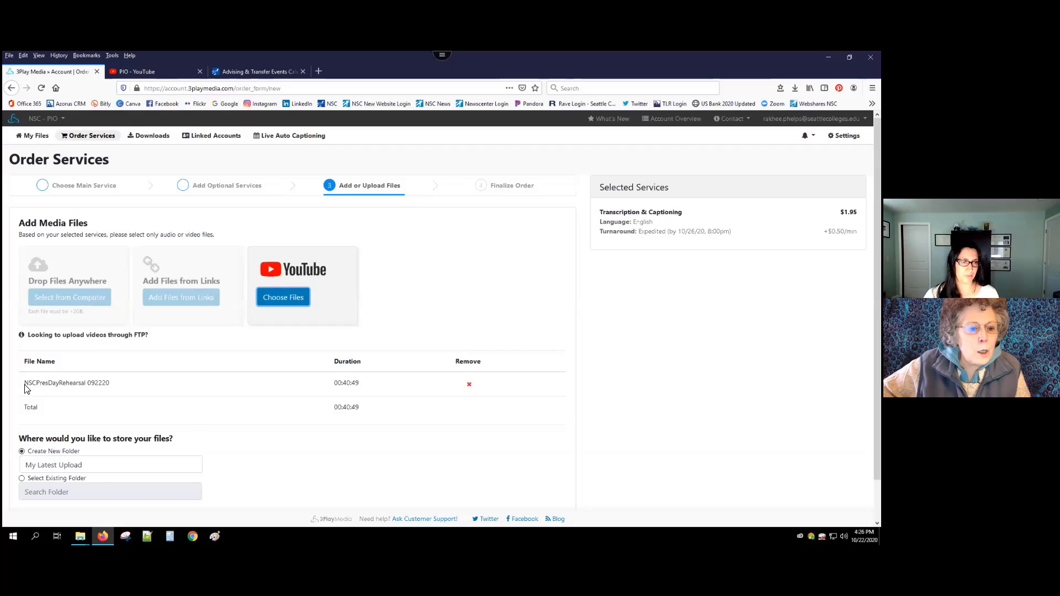
Store the order's file in the existing President's Day folder instead of a new one.
left_click_drag(25, 383, 584, 394)
left_click(641, 402)
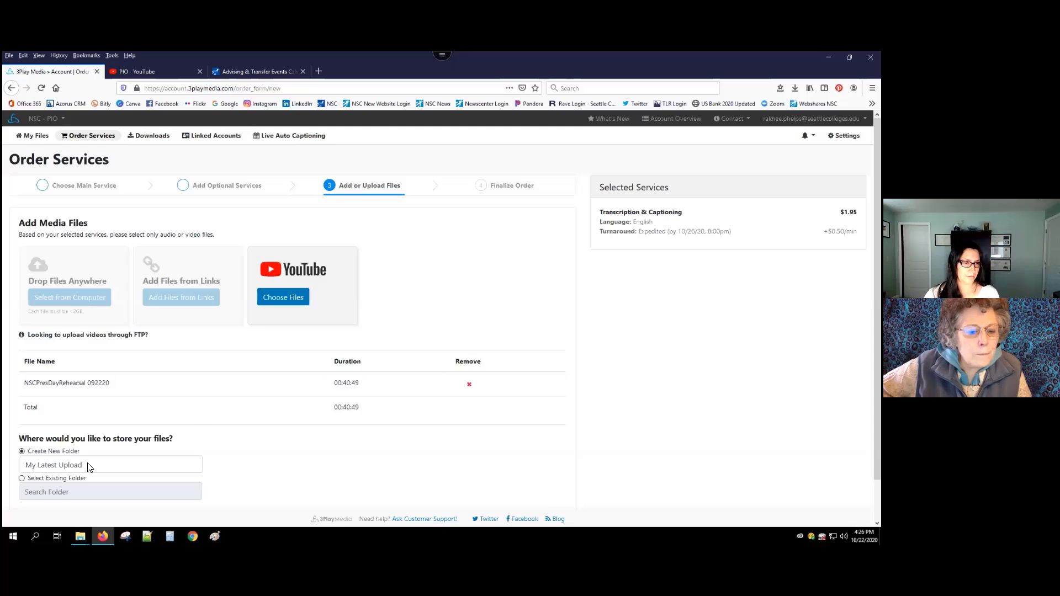
scroll(89, 467, "down", 2)
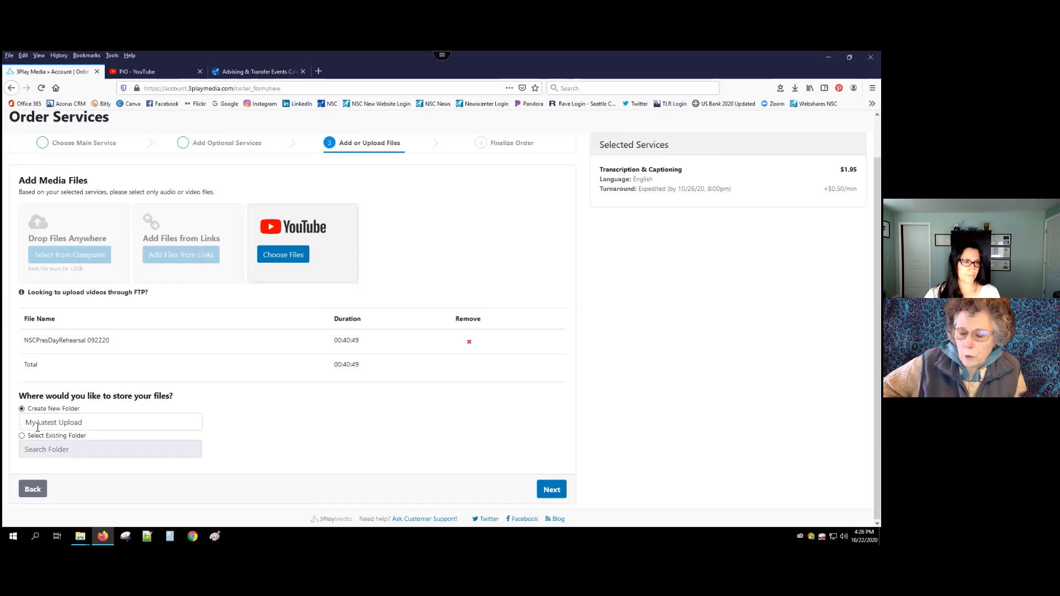
left_click(39, 424)
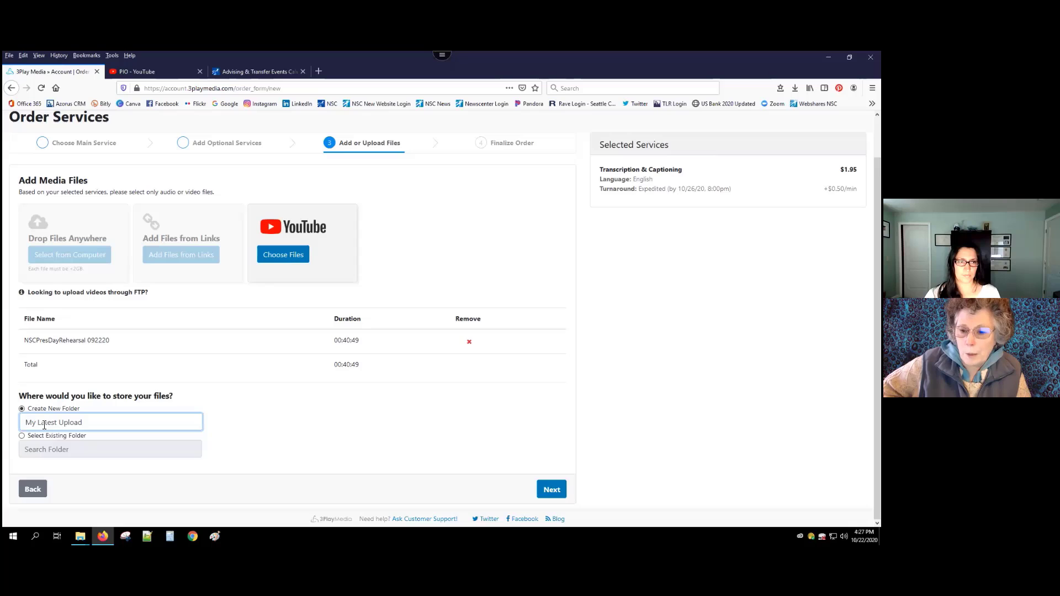
left_click(22, 436)
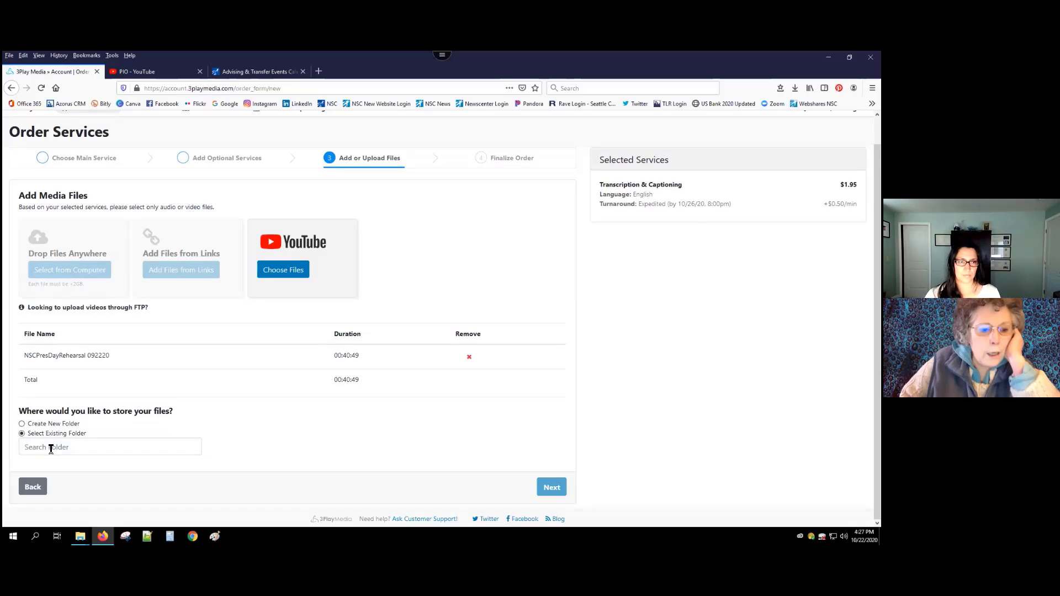
left_click(50, 449)
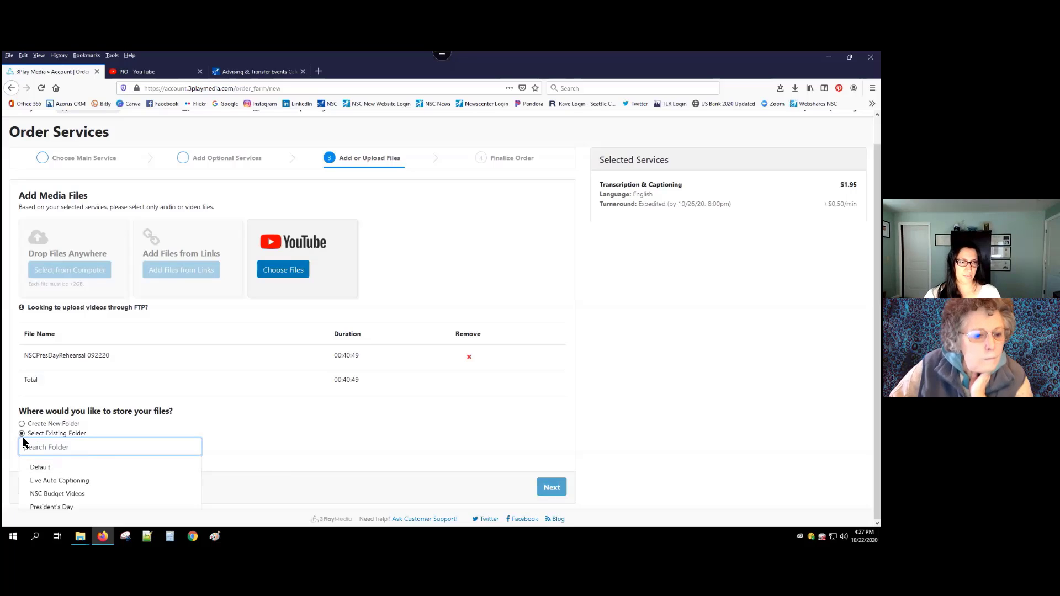
left_click(66, 507)
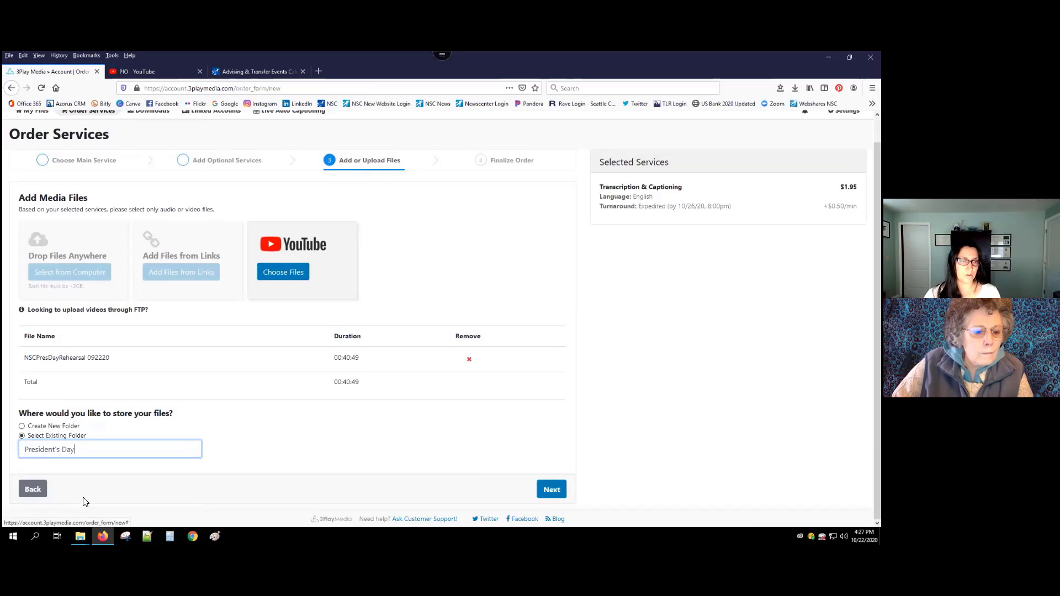
left_click(553, 490)
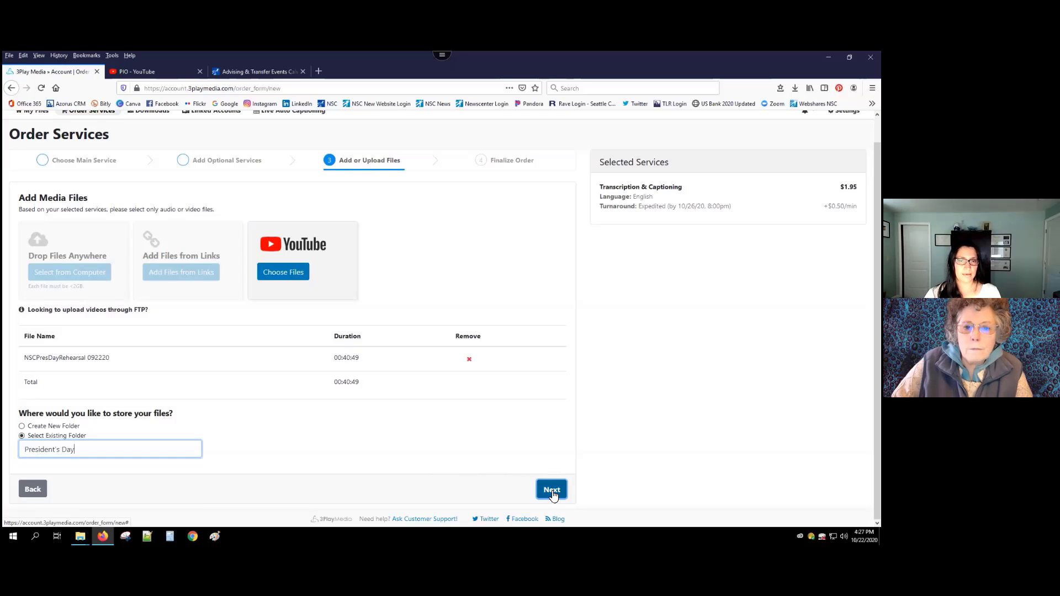
Review the Finalize Order page: $1.95 English, Expedited, NSCPresDayRehearsal 092220 at $100.00 subtotal.
left_click(552, 492)
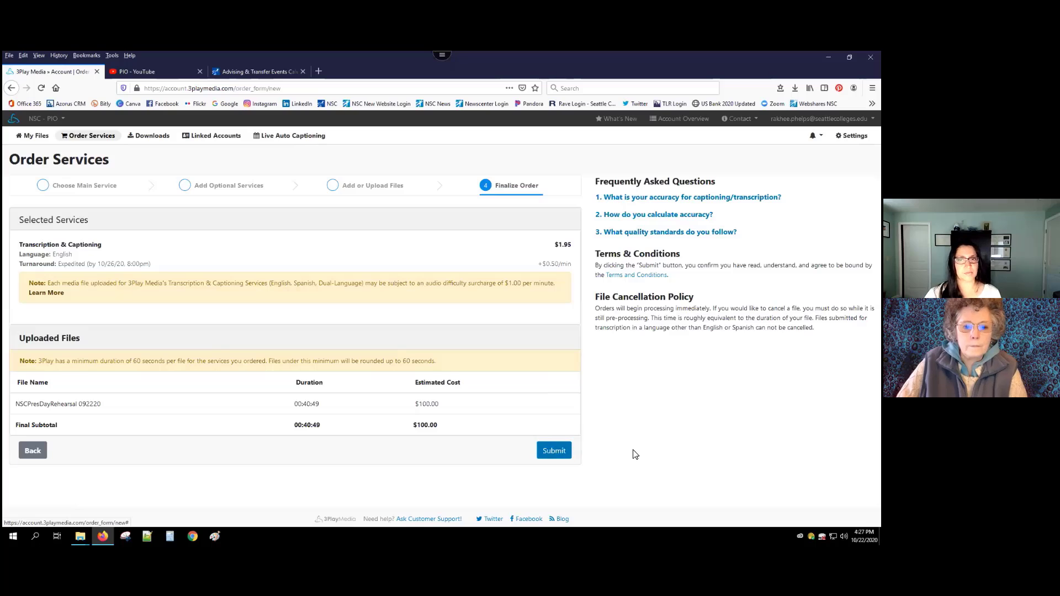
left_click_drag(554, 244, 580, 268)
left_click(485, 263)
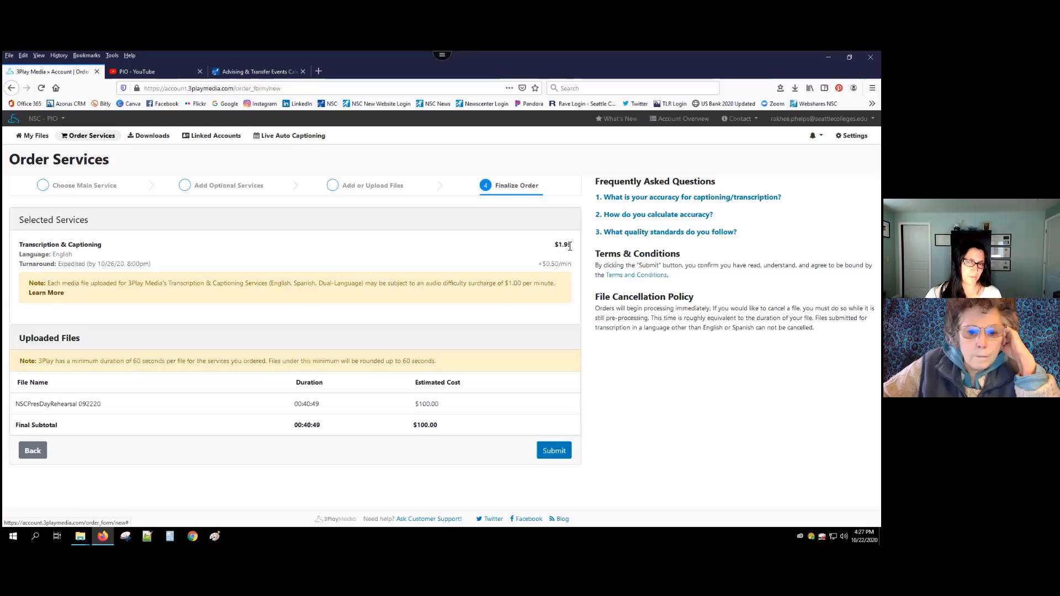
left_click_drag(554, 244, 572, 244)
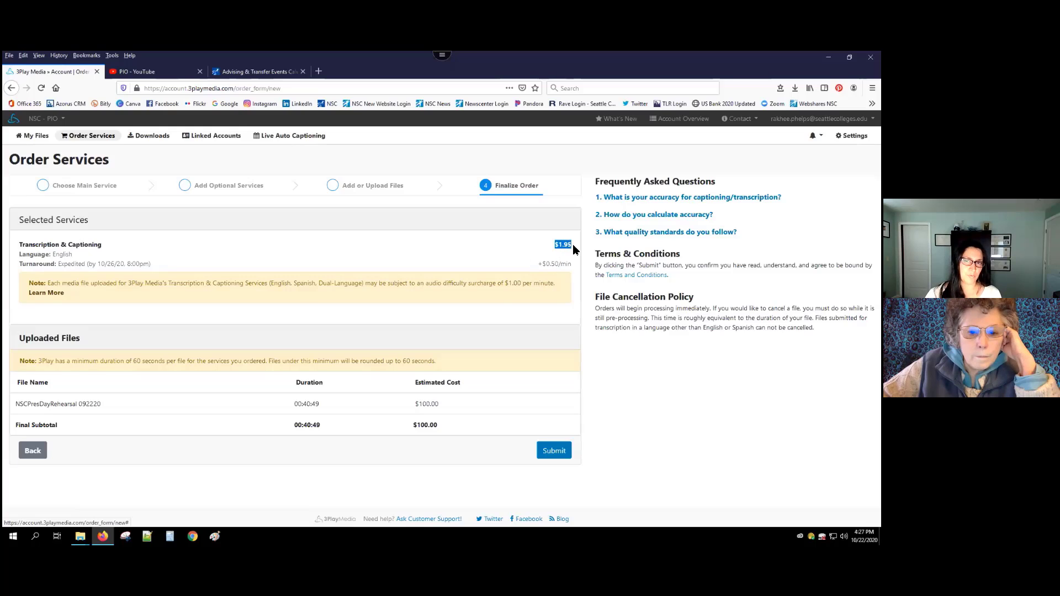
left_click(524, 260)
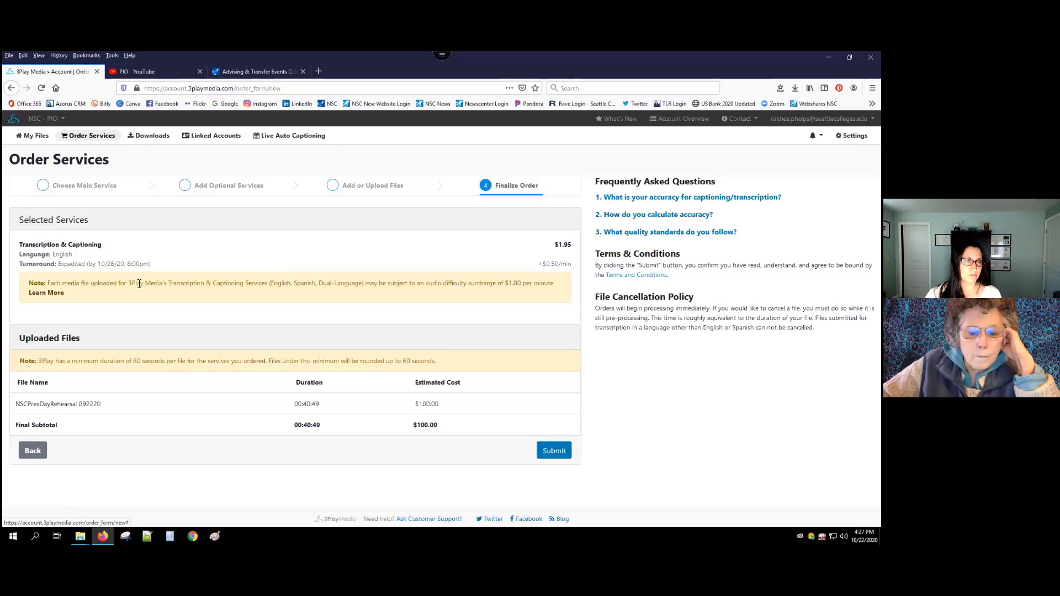
double_click(62, 264)
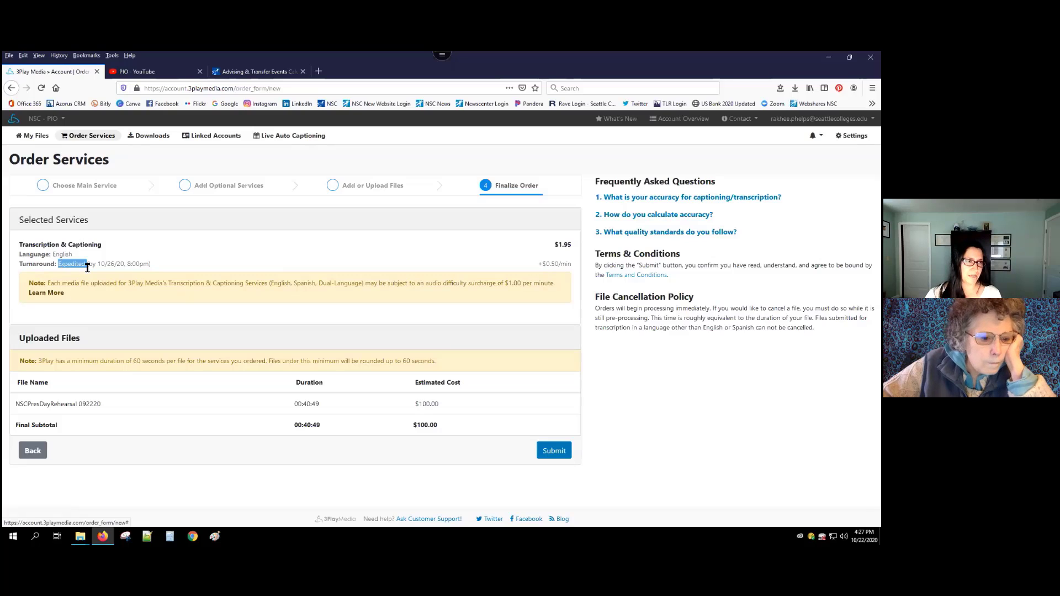
left_click(86, 264)
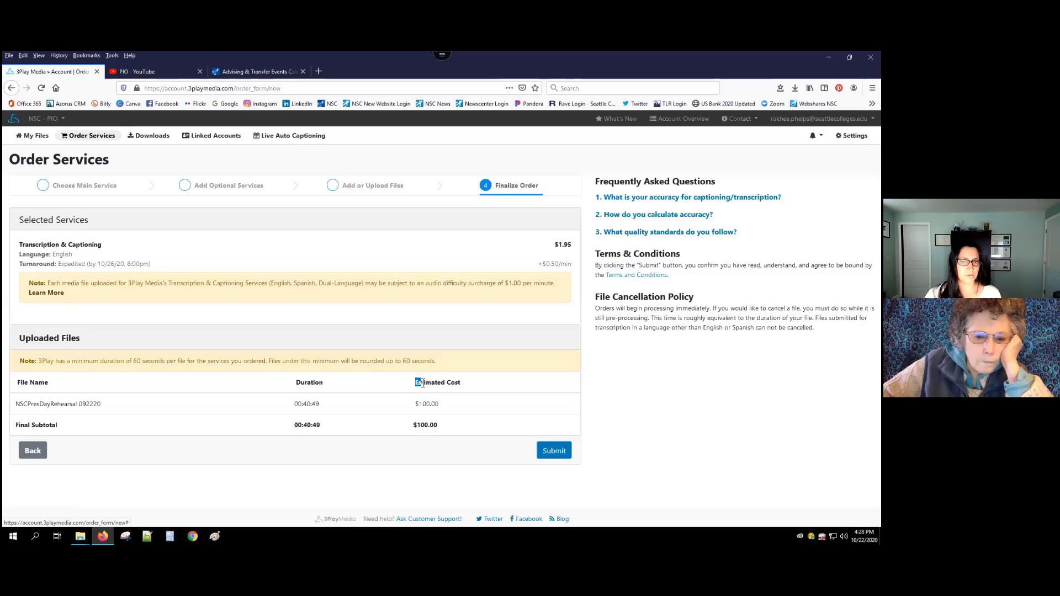
left_click_drag(417, 382, 440, 392)
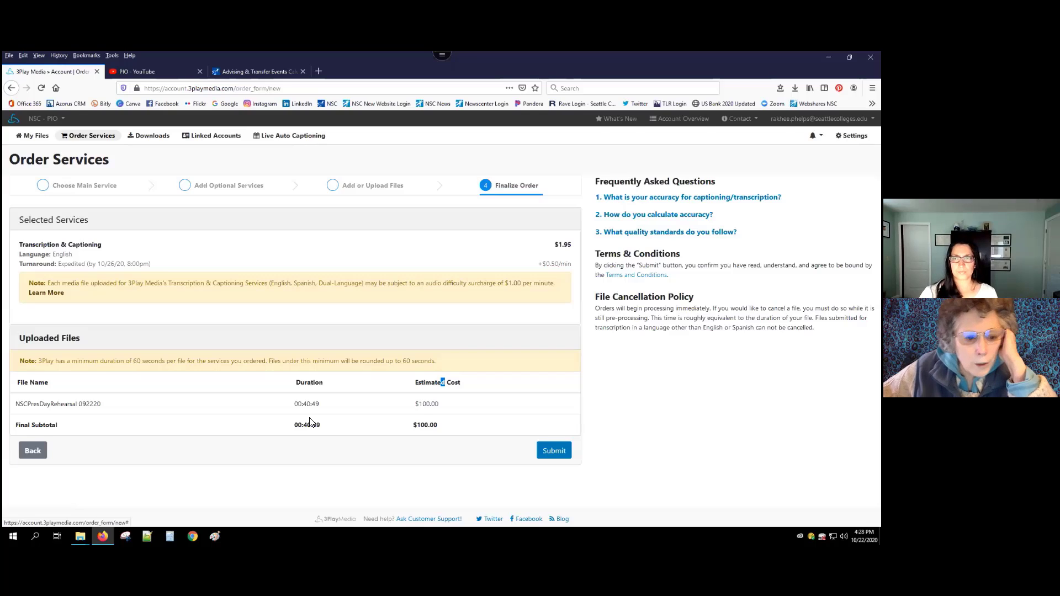
left_click(386, 406)
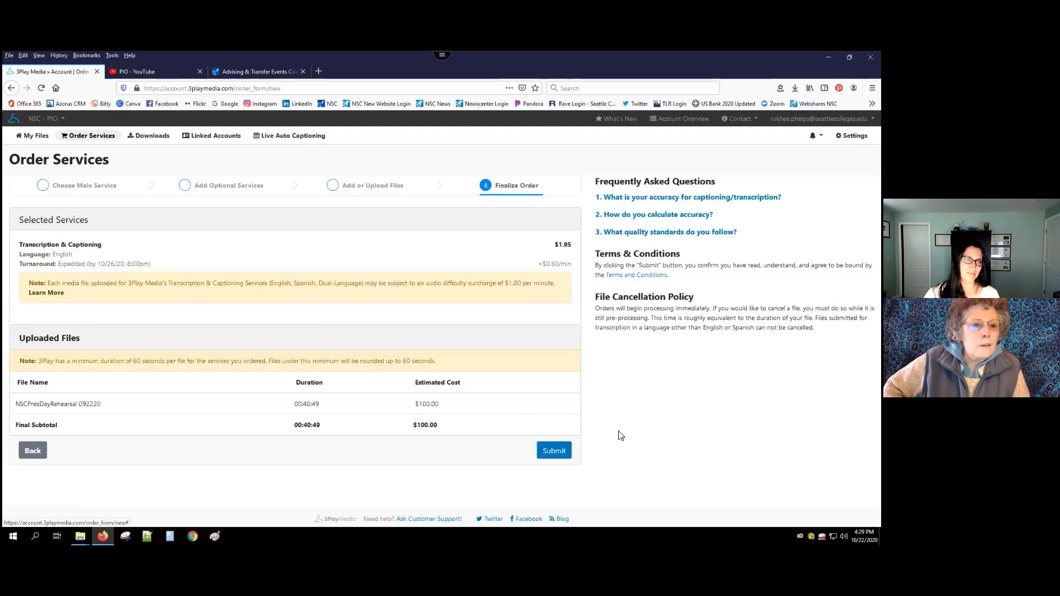
left_click(557, 456)
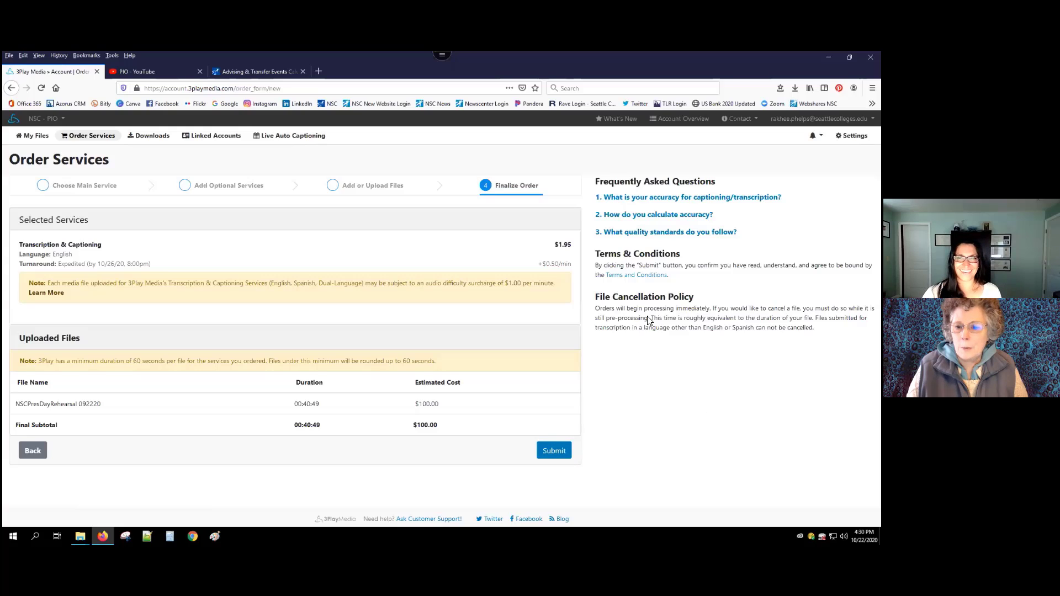
Check the newest file's Created At date in My Files, then switch to the PIO YouTube tab.
left_click(39, 138)
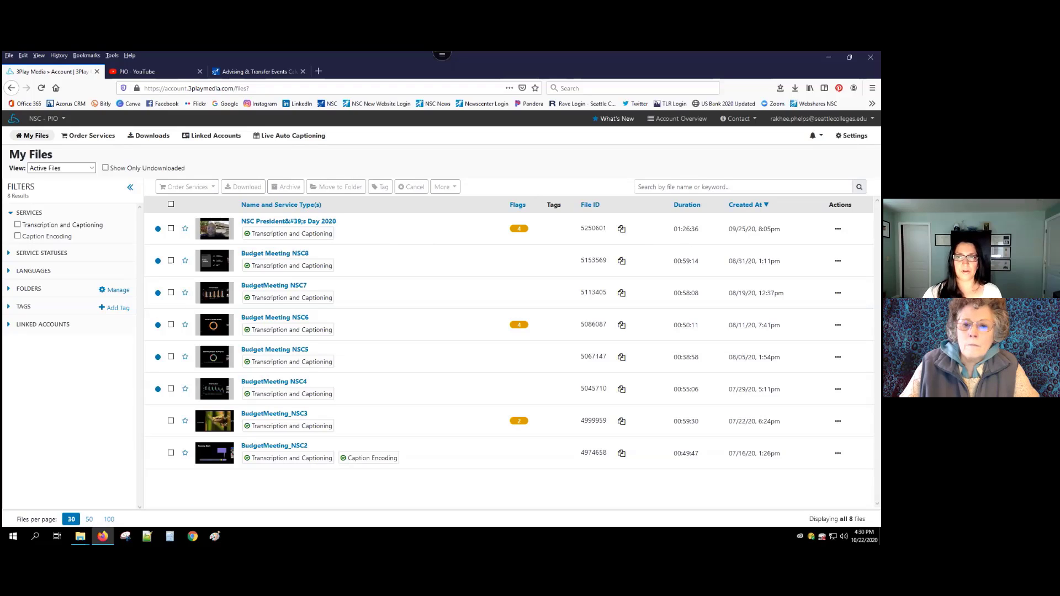
left_click_drag(729, 229, 780, 229)
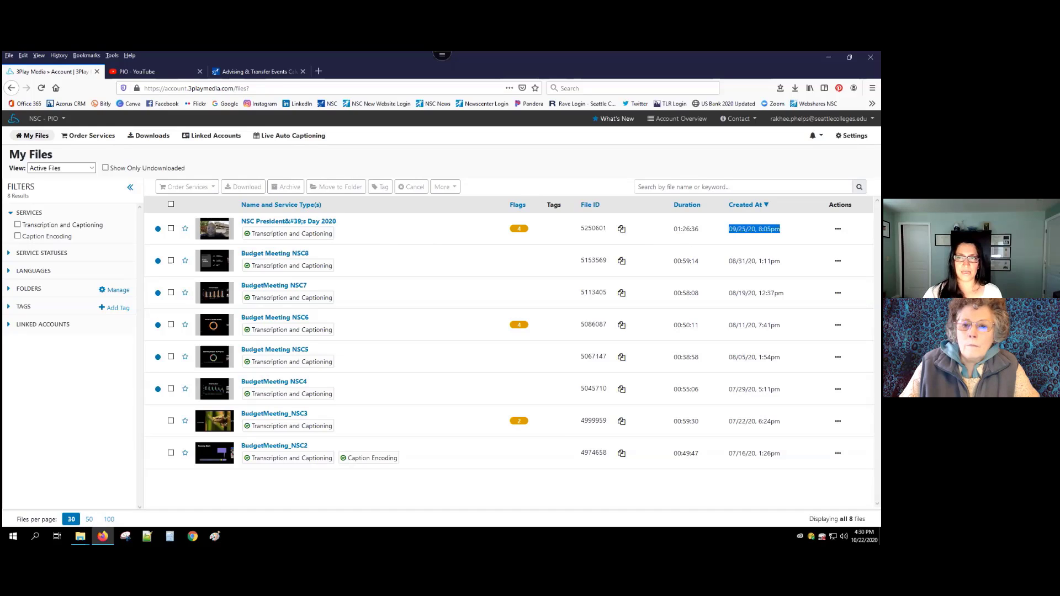
left_click(781, 228)
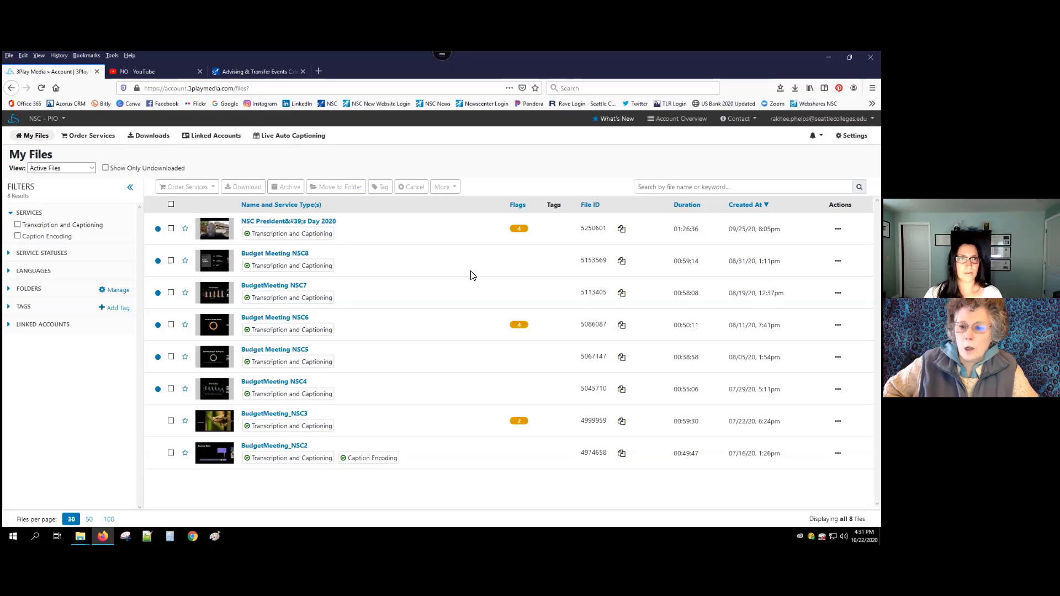
left_click(147, 71)
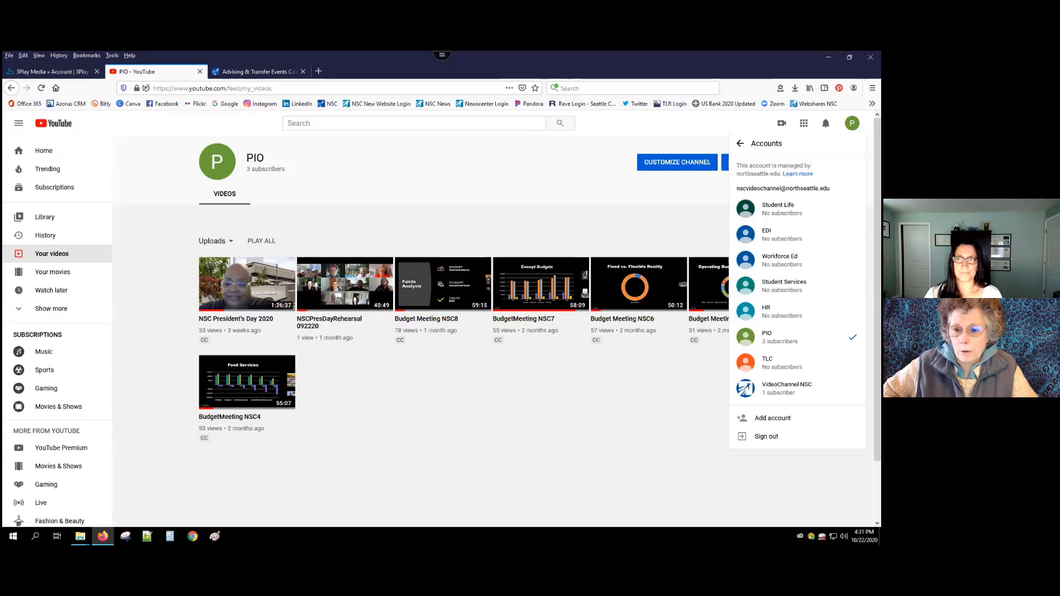
Switch YouTube to the PIO account, then sign out from the avatar menu.
left_click(784, 336)
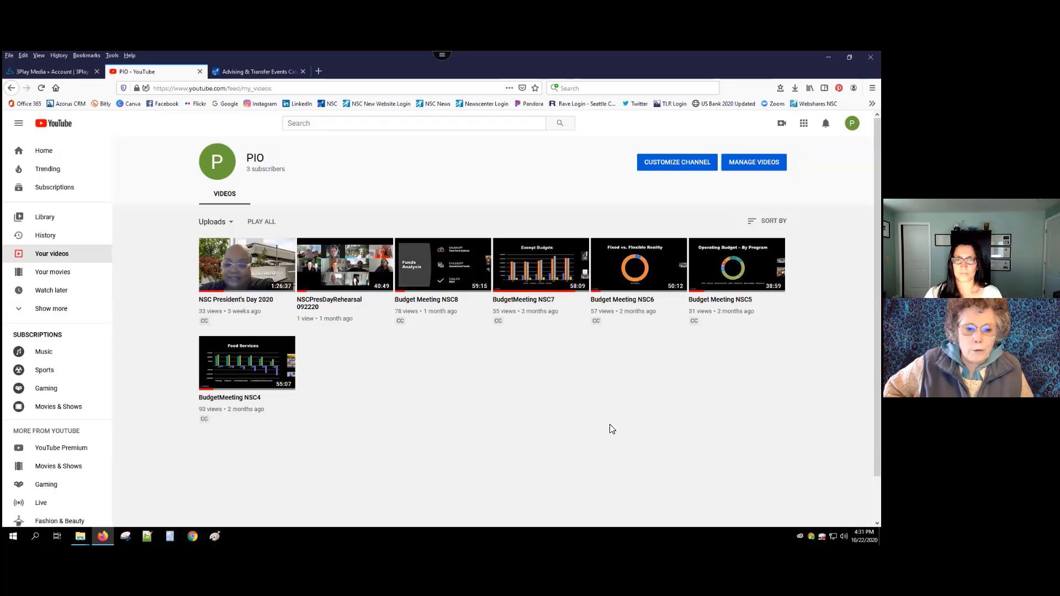
left_click(852, 123)
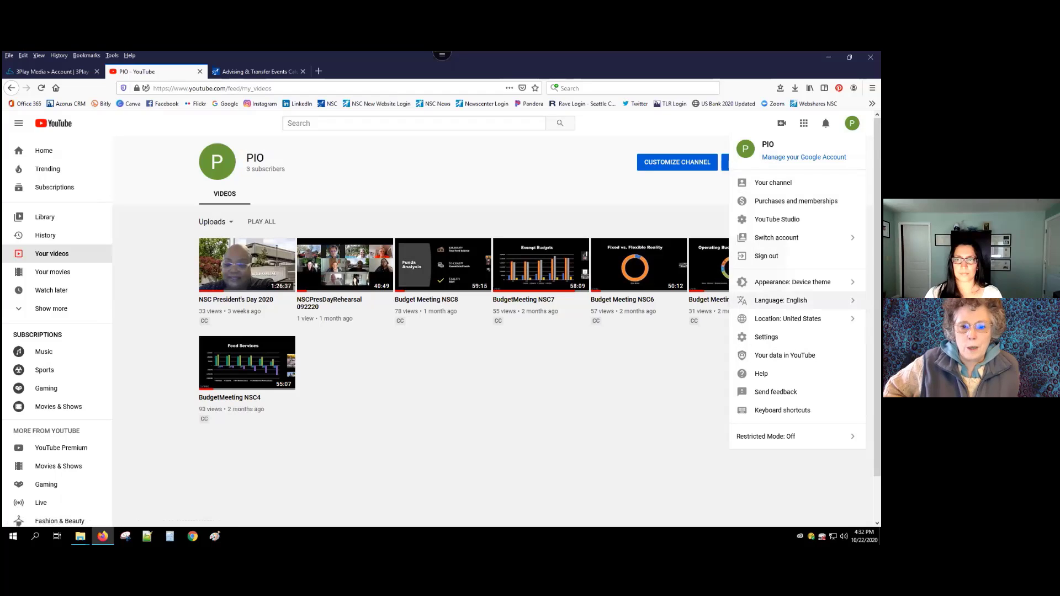
left_click(767, 256)
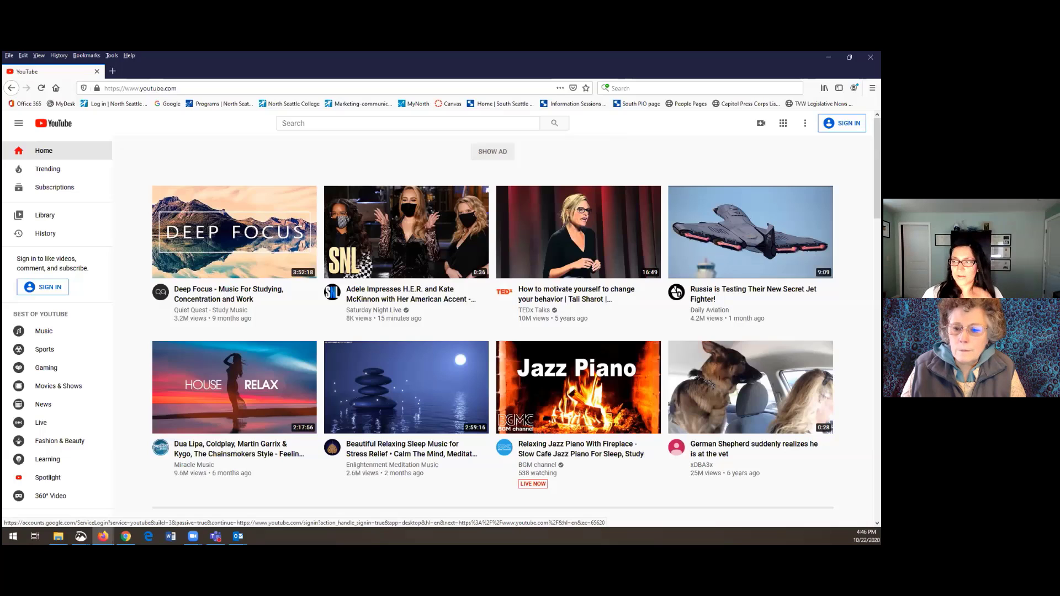
Sign in to YouTube with the VideoChannel NSC Google account and its password.
left_click(711, 276)
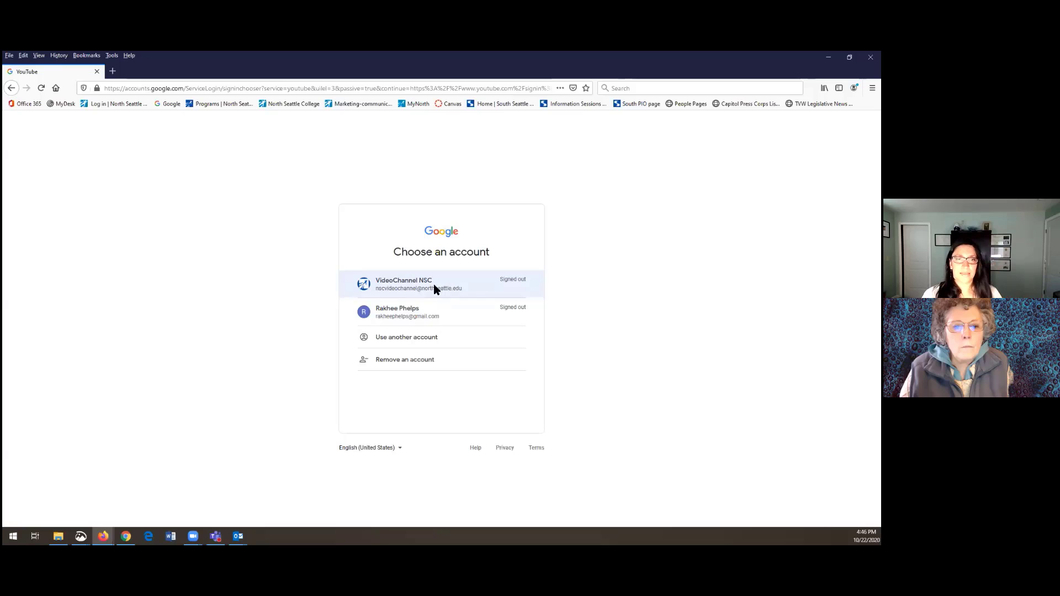
left_click(434, 286)
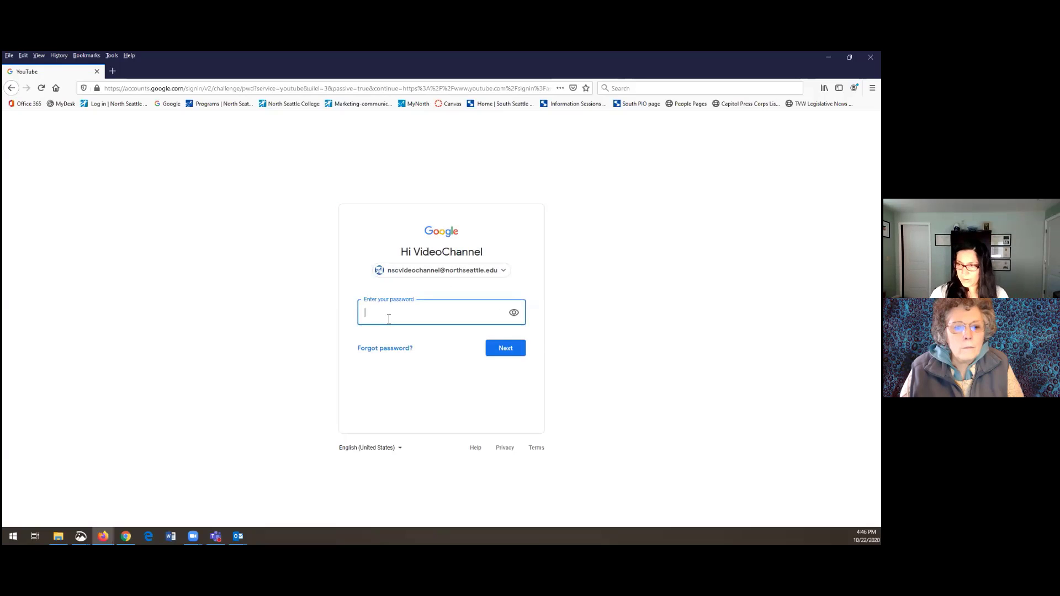
type("•••")
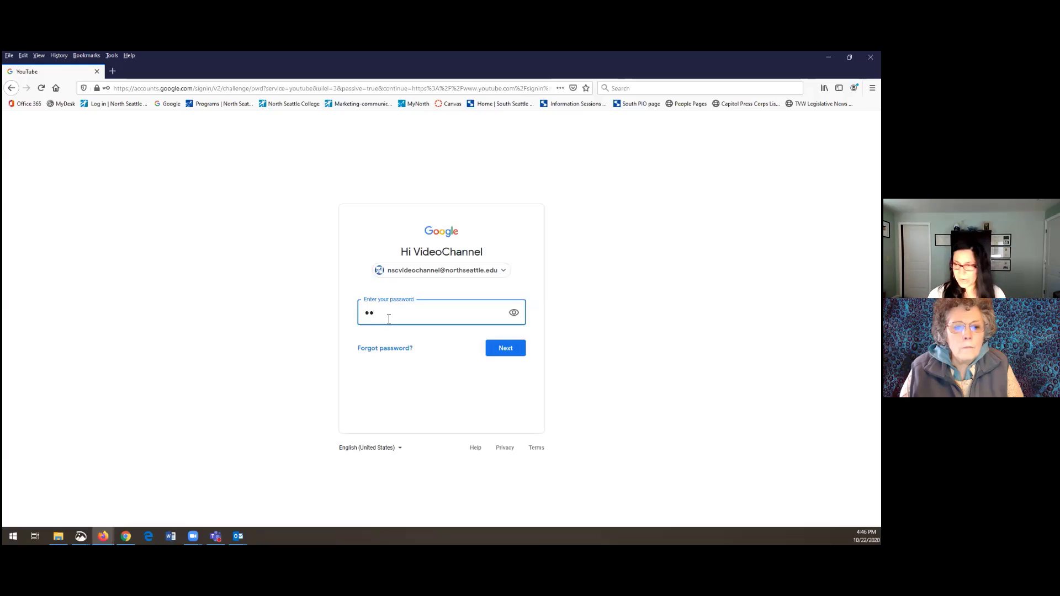
key("BackSpace")
key("BackSpace")
type("••••")
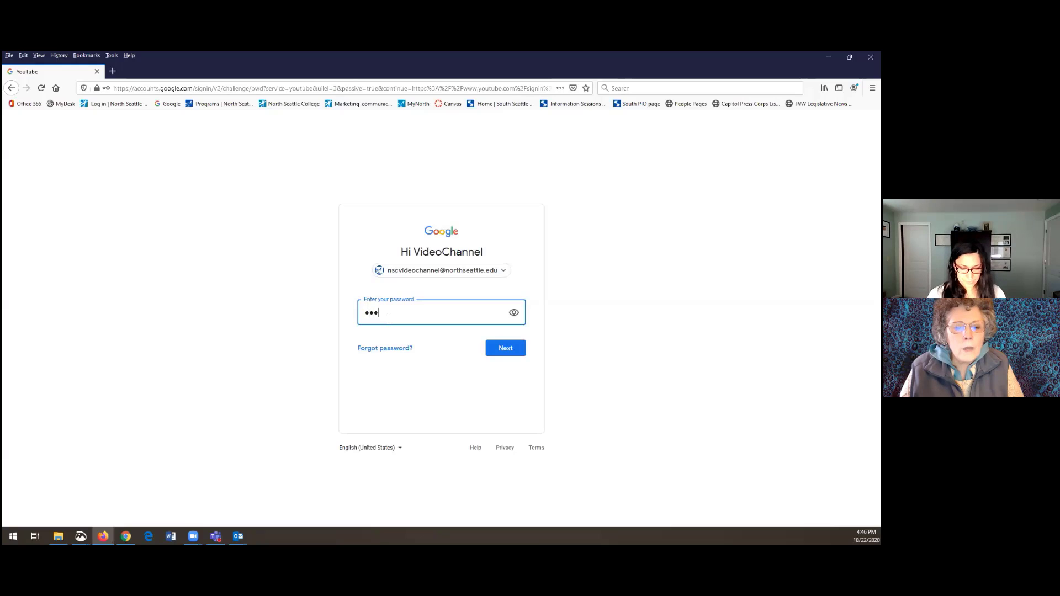
type("•••")
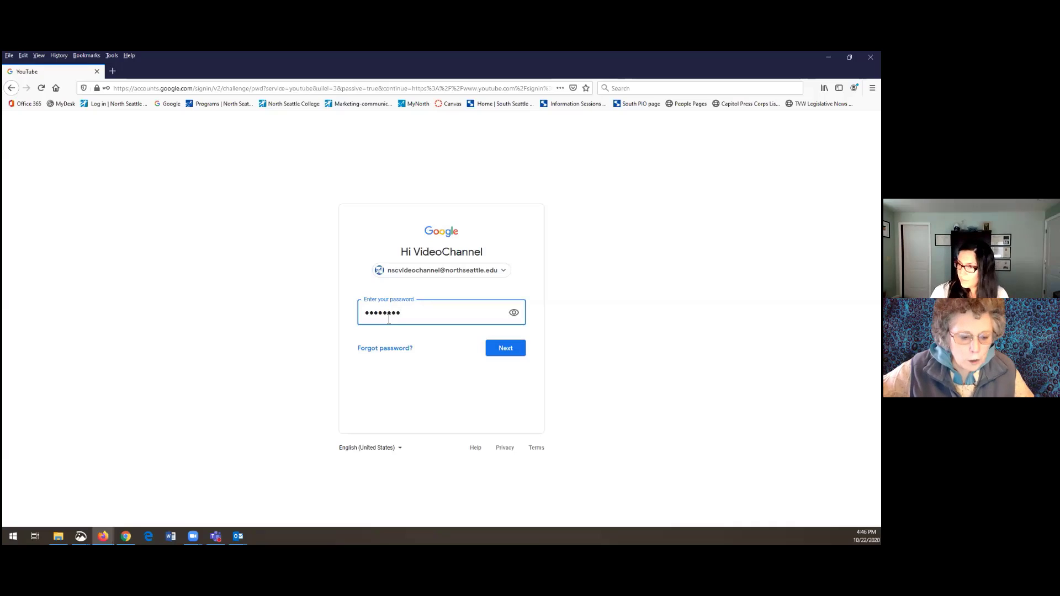
type("•")
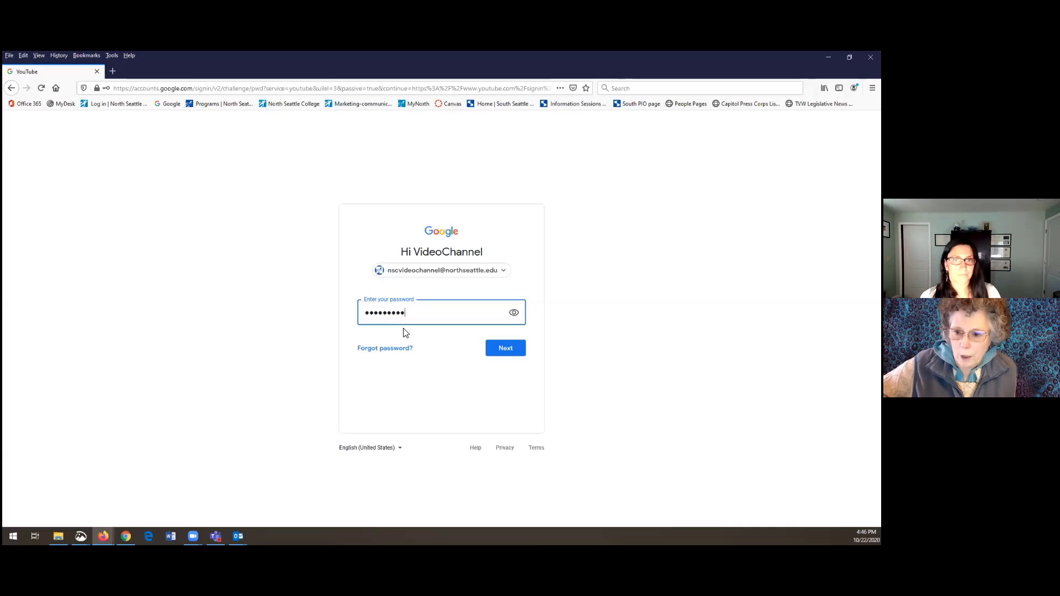
left_click(504, 352)
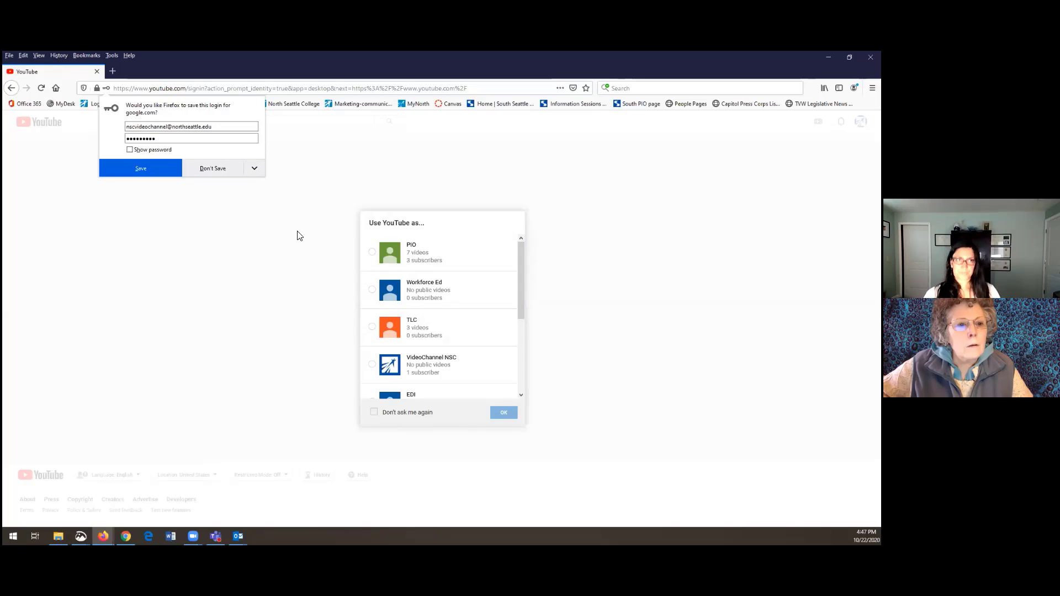
Decline saving the login in Firefox and choose to use YouTube as PIO.
left_click(214, 169)
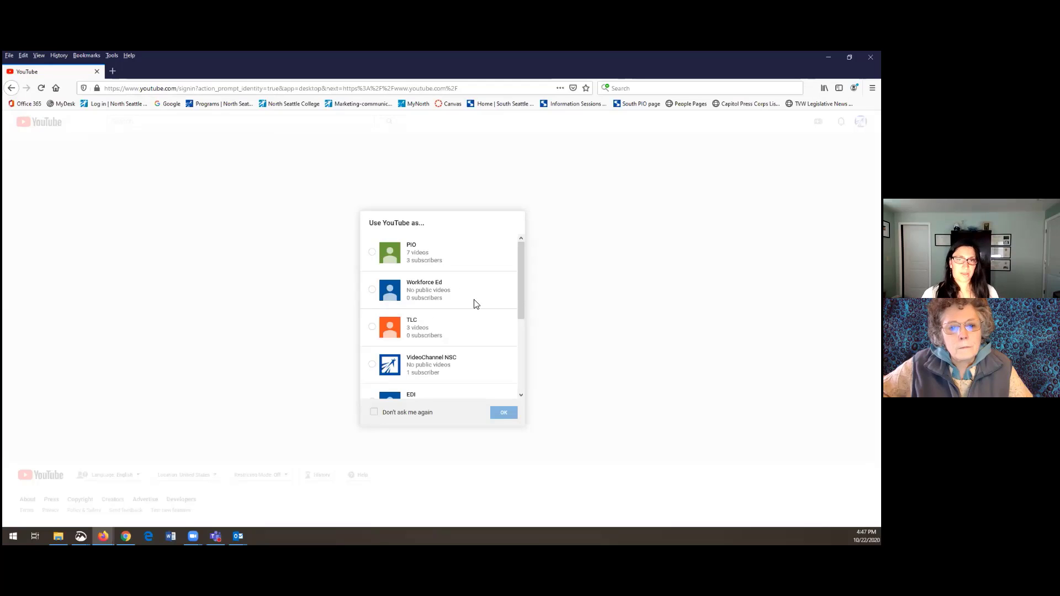
mouse_move(520, 261)
left_mouse_down()
mouse_move(525, 298)
mouse_move(518, 246)
left_mouse_up()
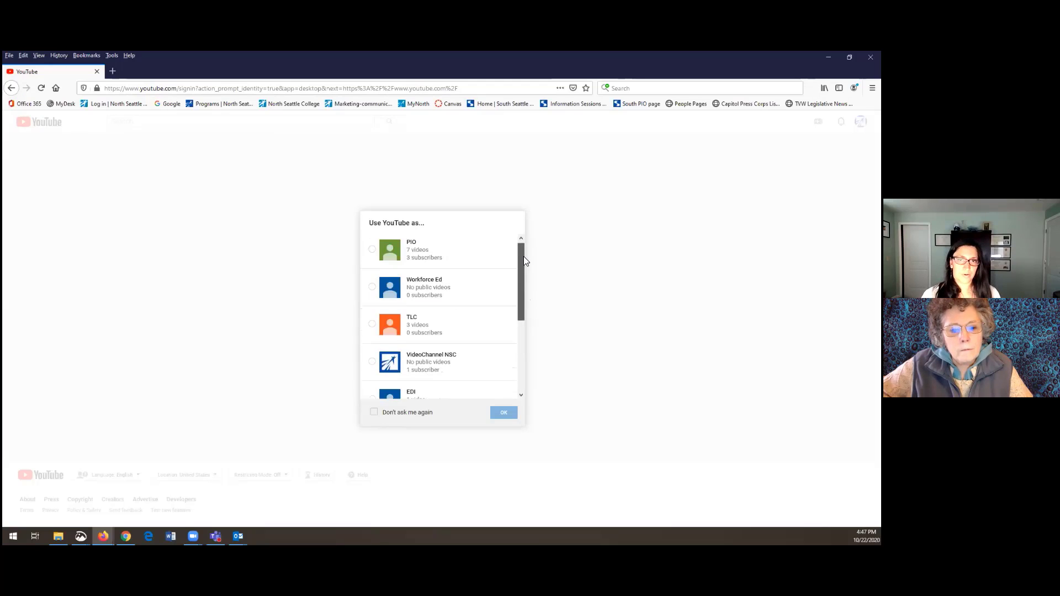
left_click(372, 257)
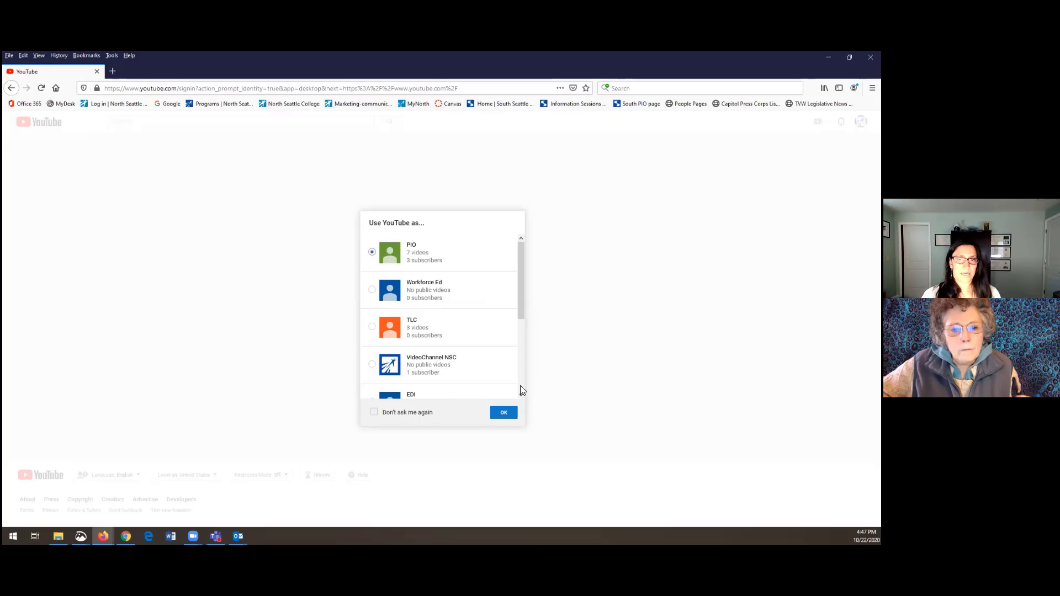
left_click(502, 415)
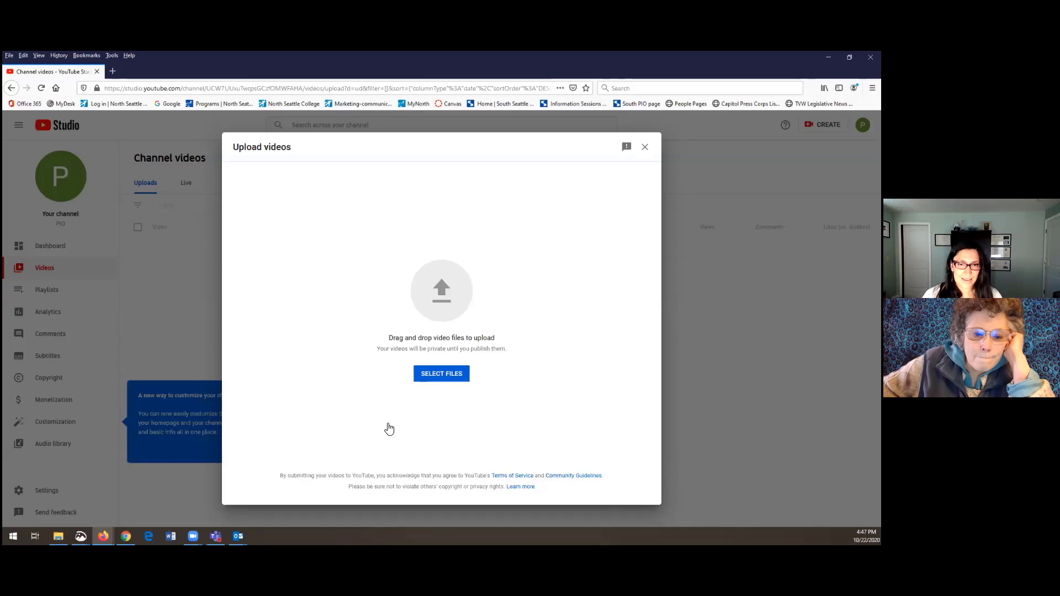
Upload NSC_BudgetMeeting1_070720.mp4 from the Videos folder.
left_click(428, 376)
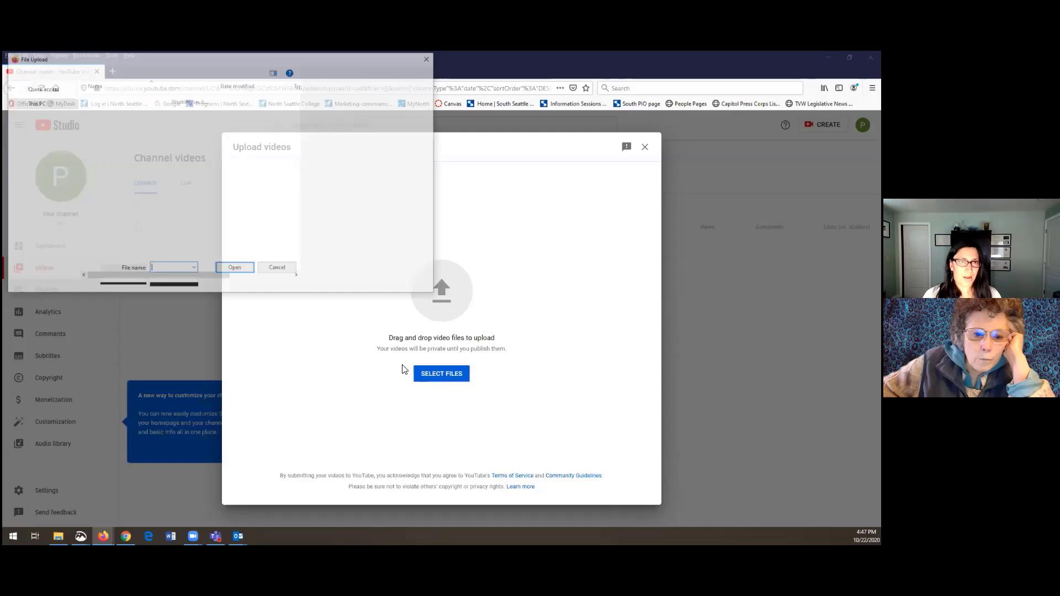
left_click(37, 232)
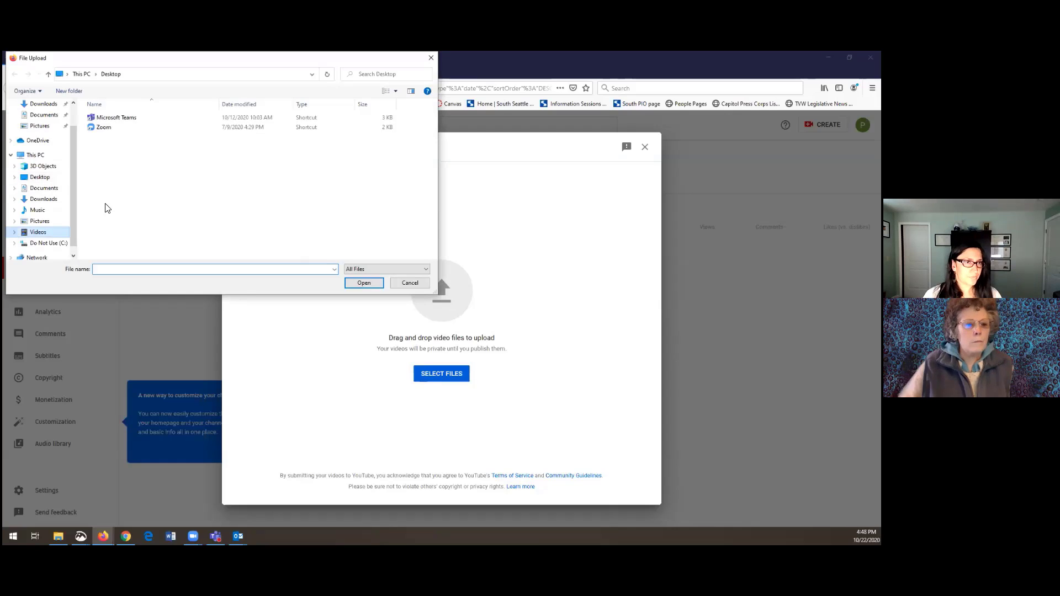
left_click(166, 131)
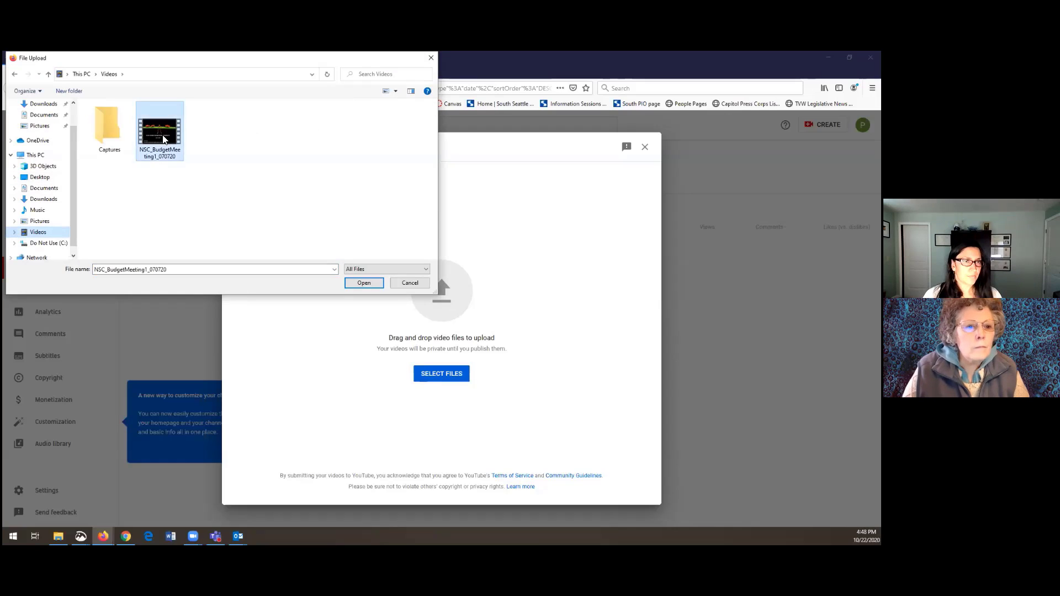
left_click(354, 282)
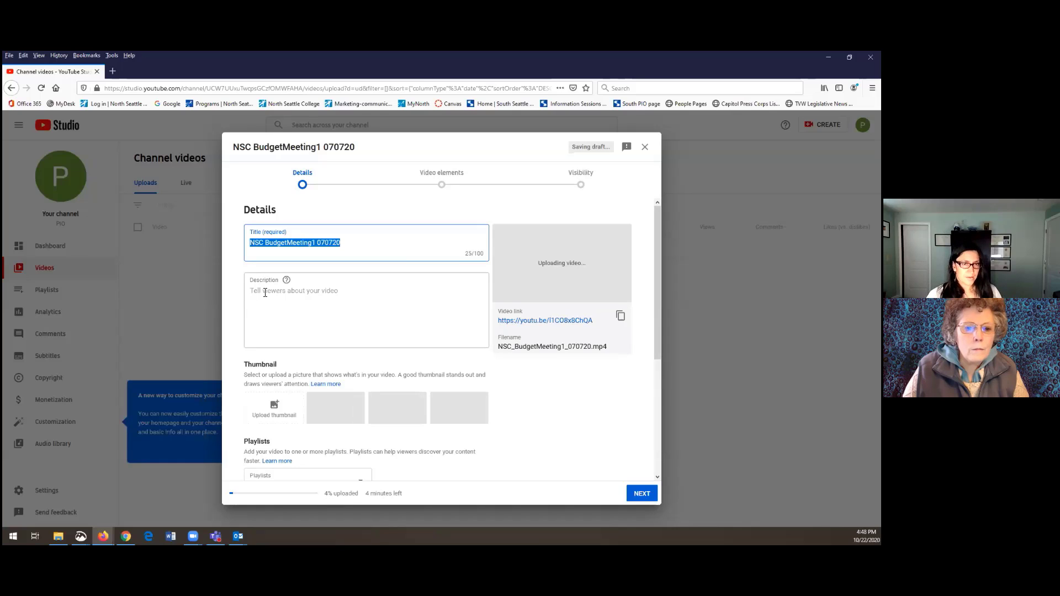
Write the description 'North Seattle College budget update for summer of 2020.'.
left_click(329, 290)
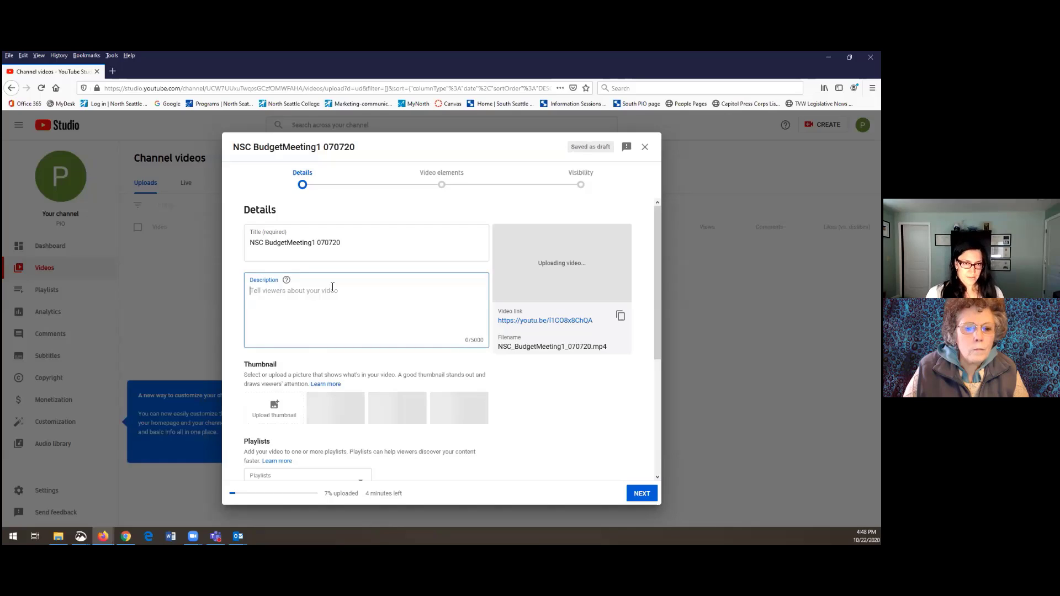
type("T")
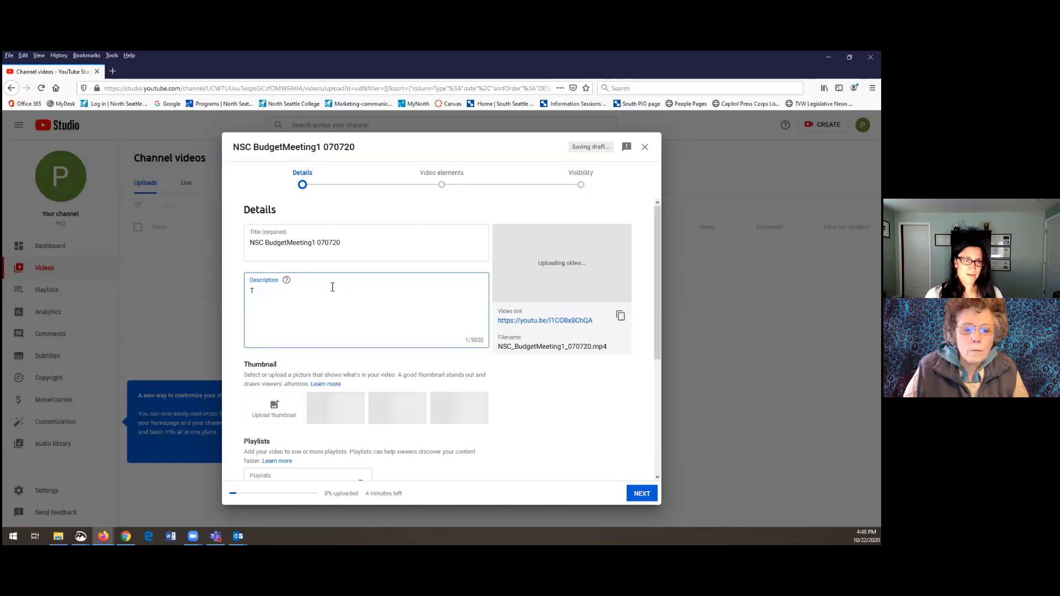
key("BackSpace")
type("N")
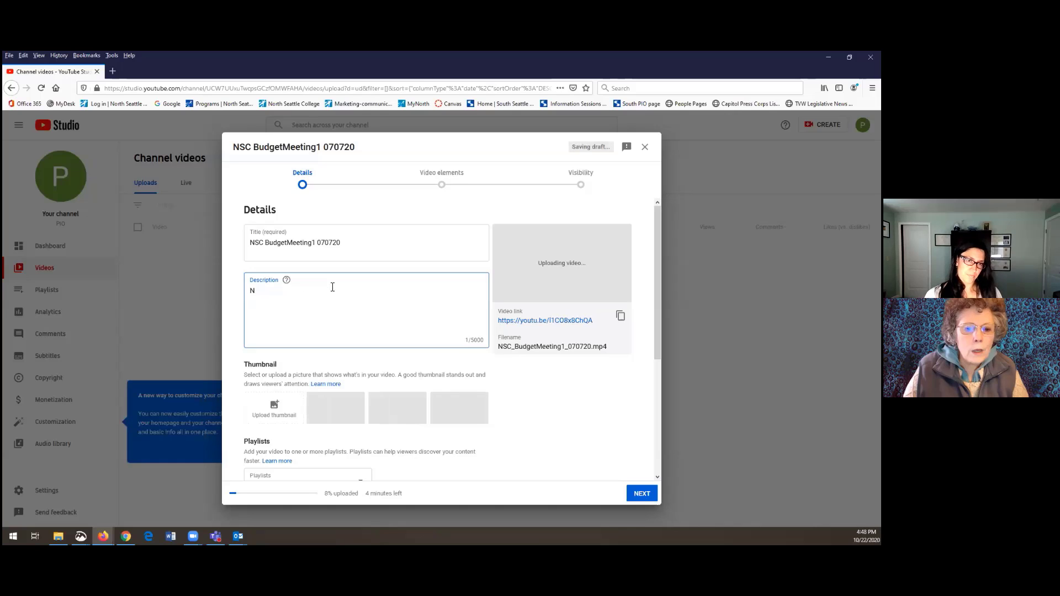
type("orth Seattle Col")
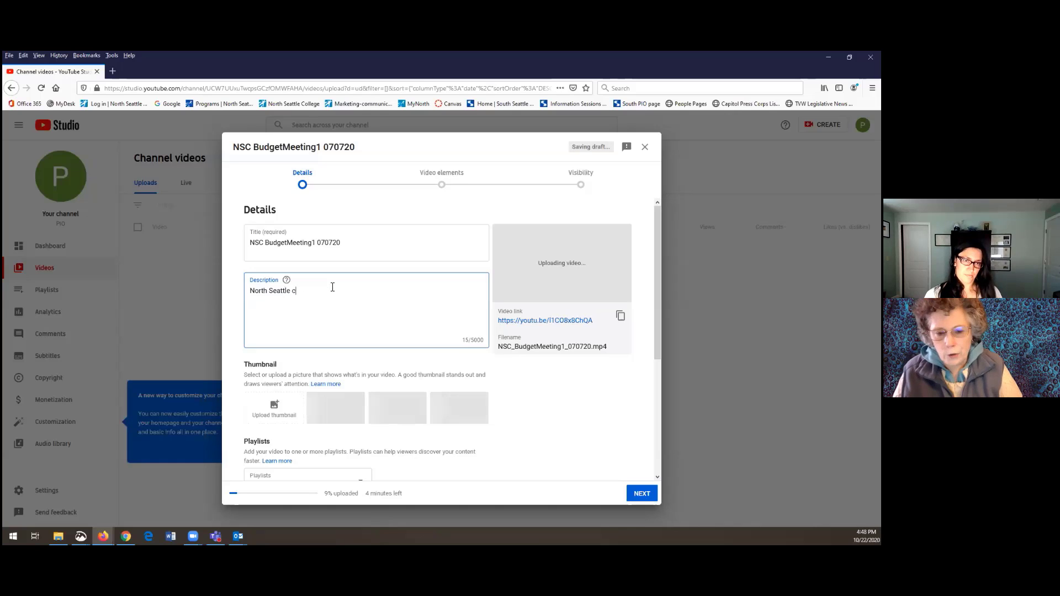
type("lege ")
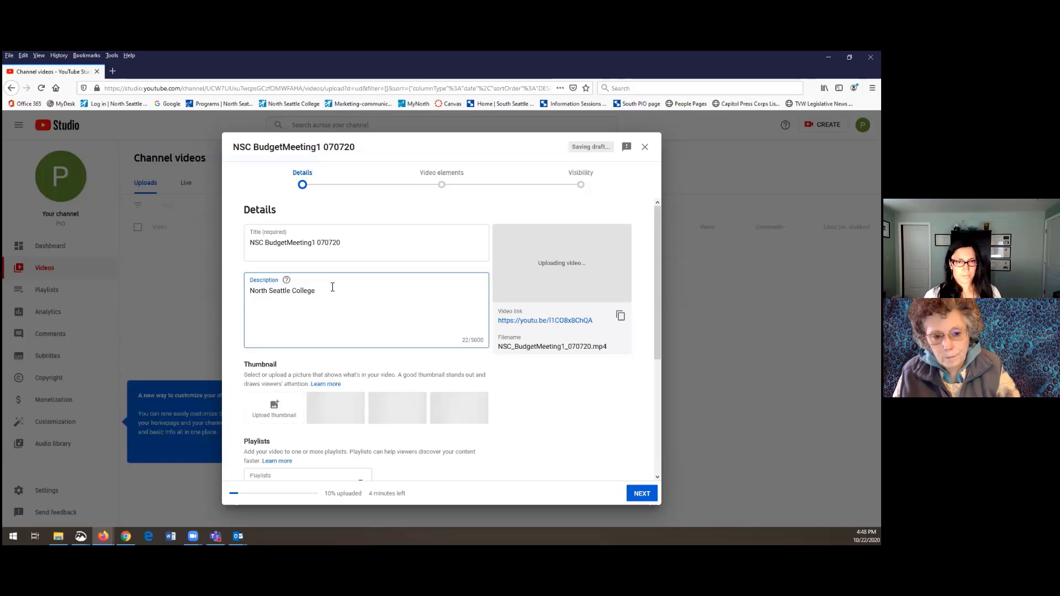
type("budget ")
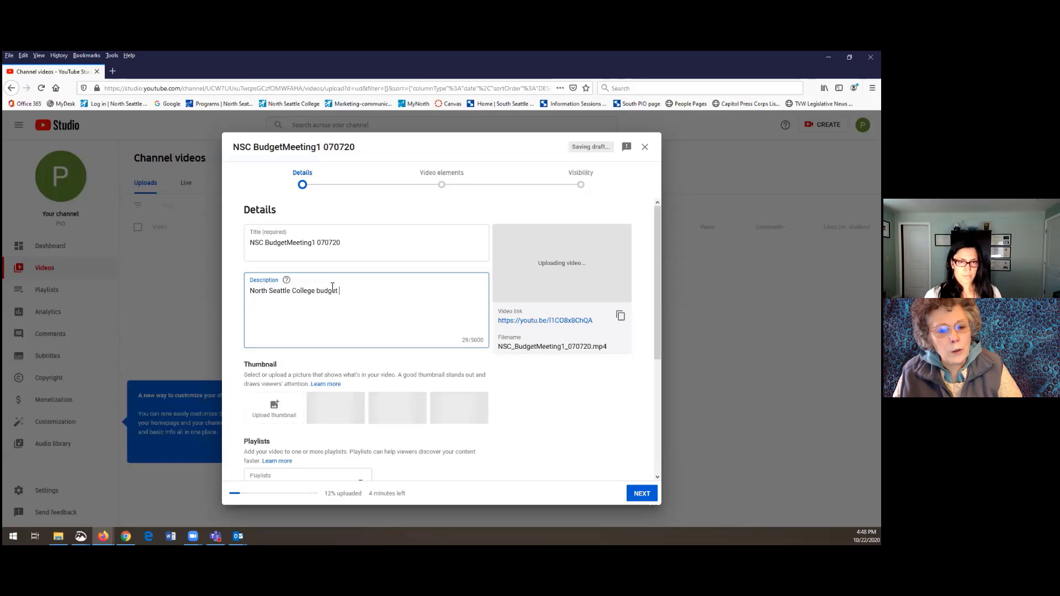
type("updat")
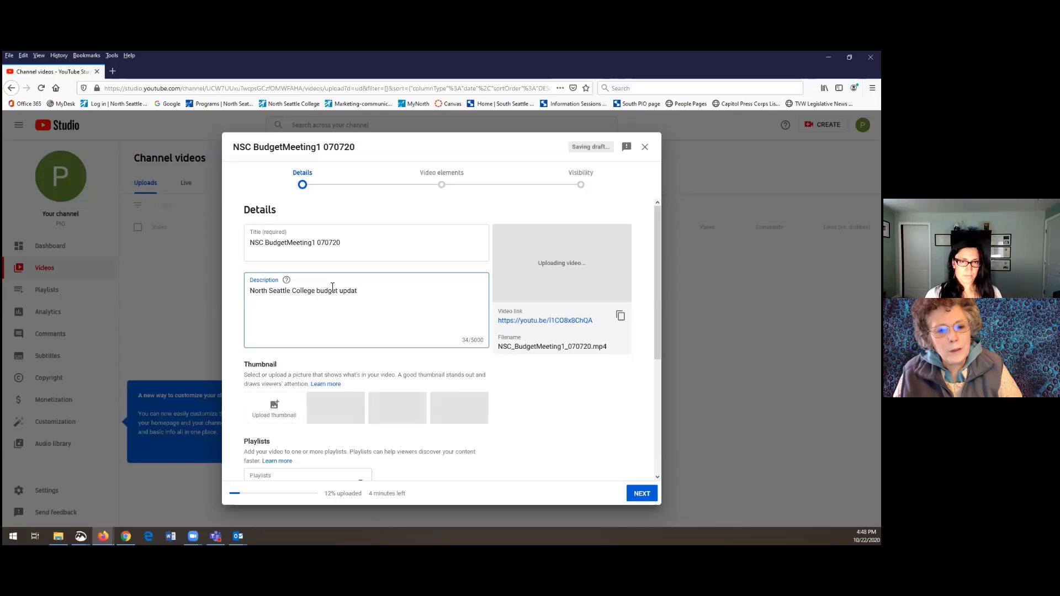
type("ee for")
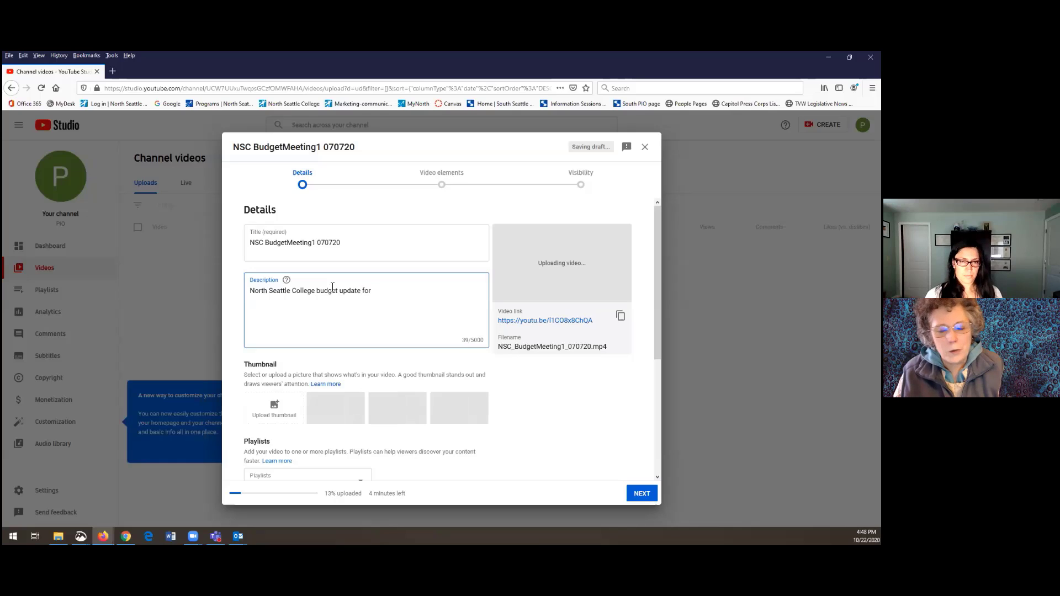
type(" summe")
type("r of ")
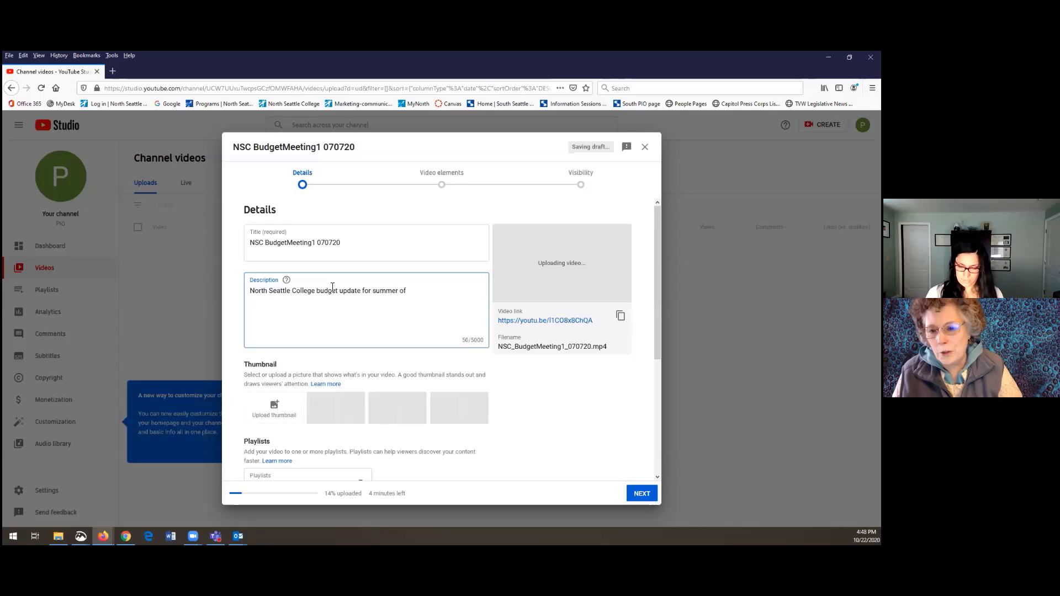
type("2020.")
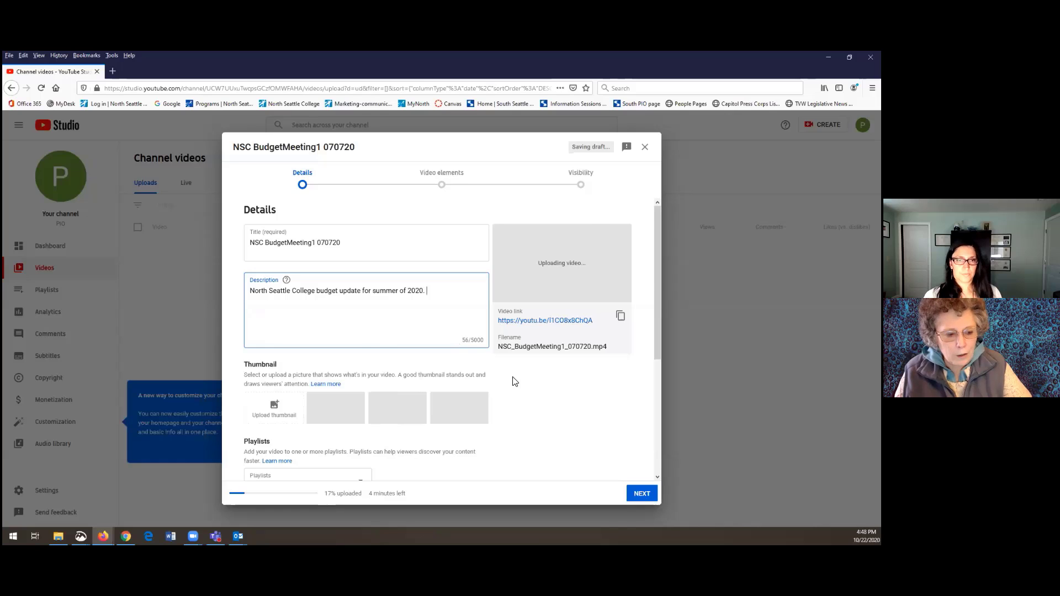
scroll(497, 384, "down", 4)
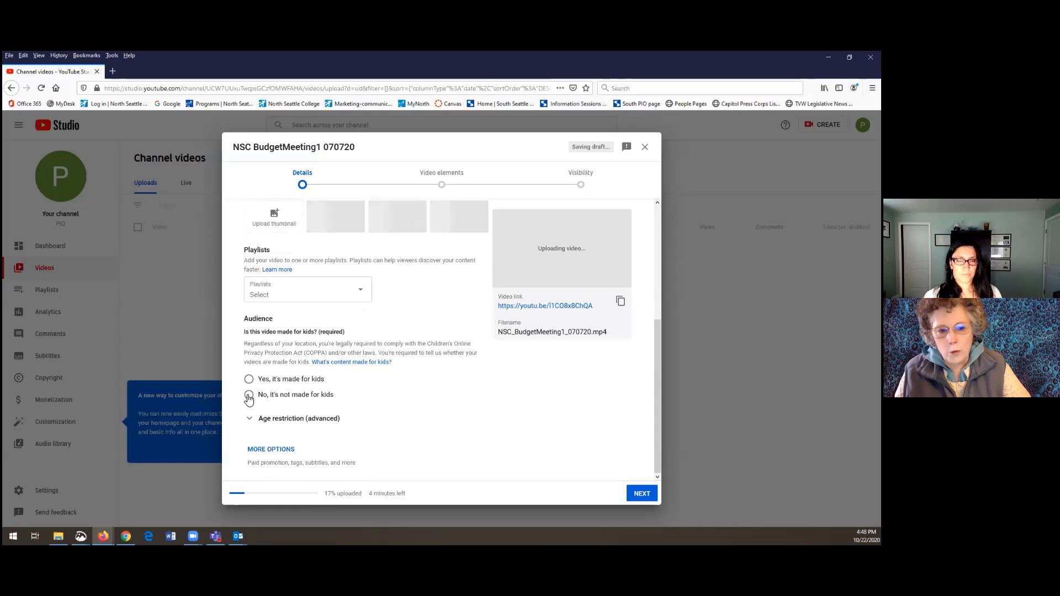
Set Audience to 'No, it's not made for kids' and continue to Video elements.
left_click(258, 401)
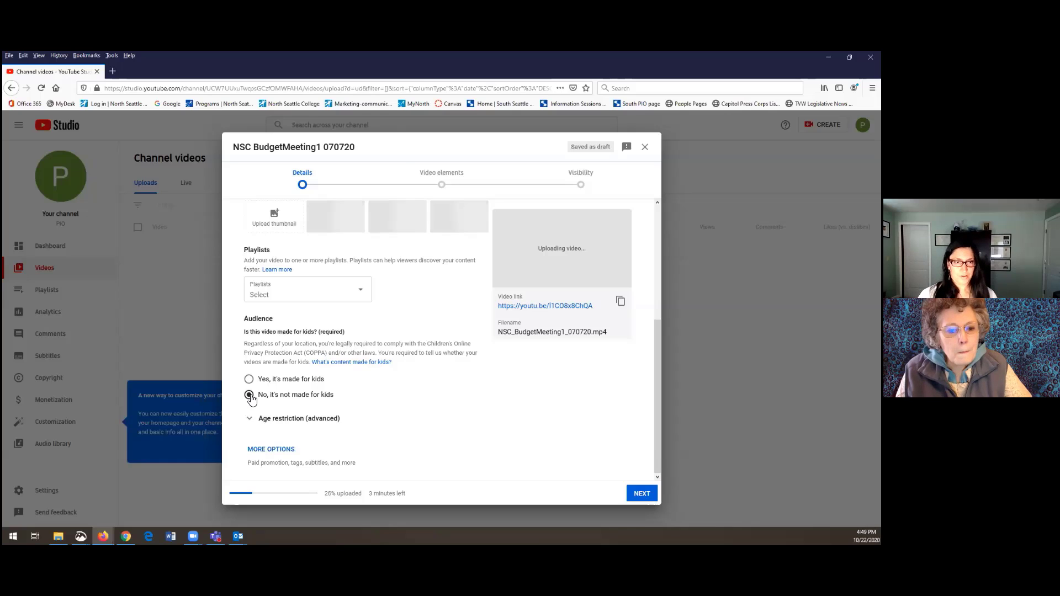
scroll(344, 260, "up", 1)
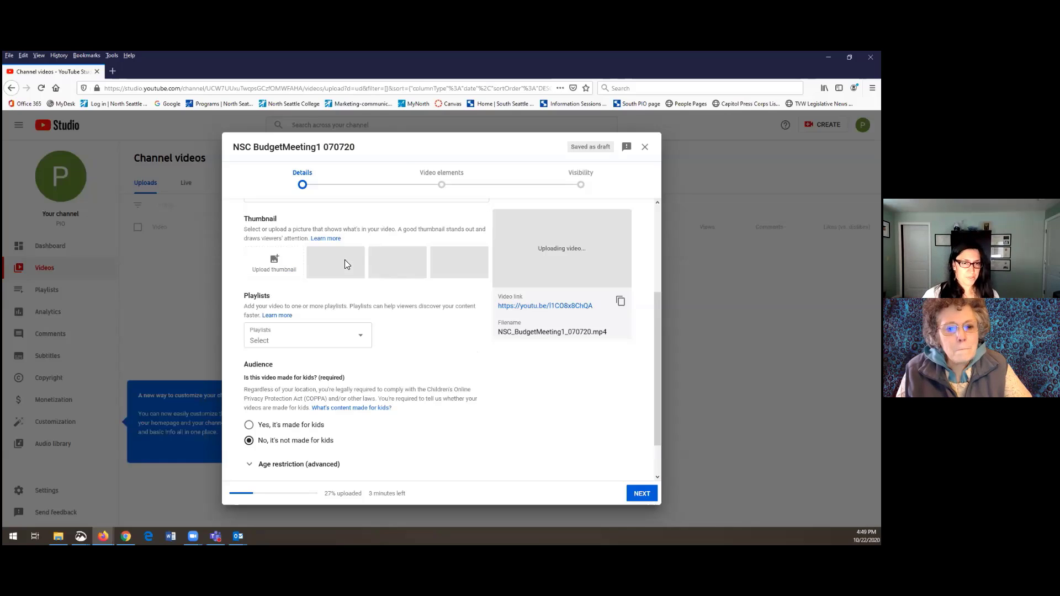
scroll(252, 397, "down", 1)
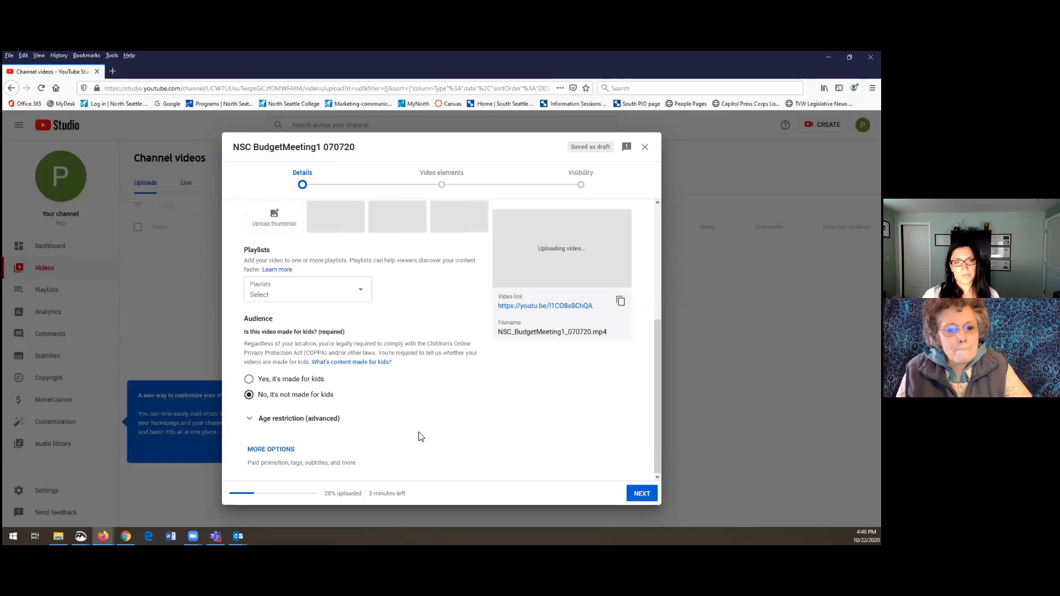
left_click(644, 495)
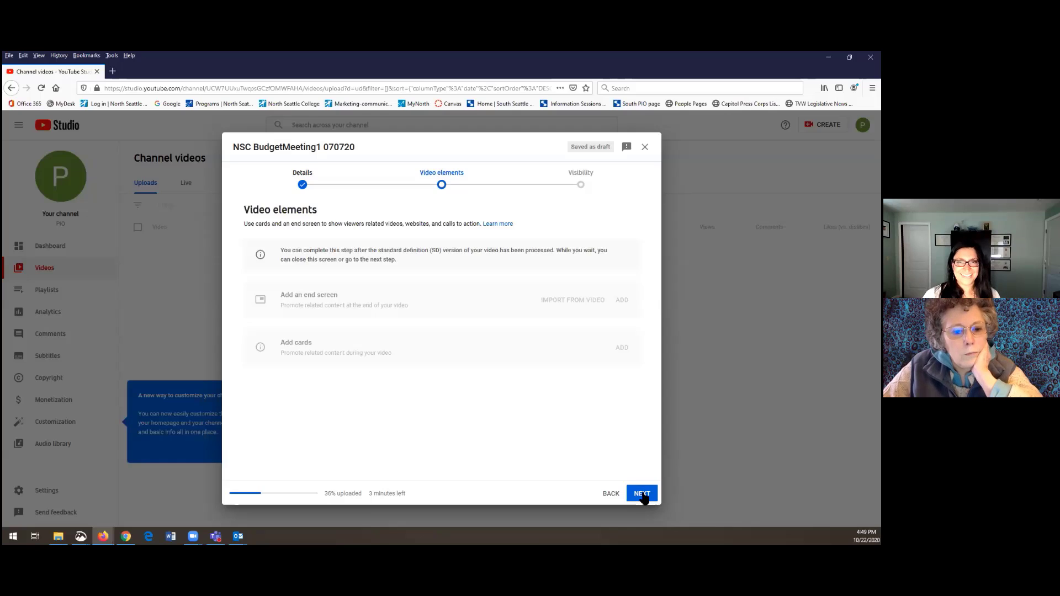
Advance to Visibility, set the video to Public, and publish it.
left_click(643, 494)
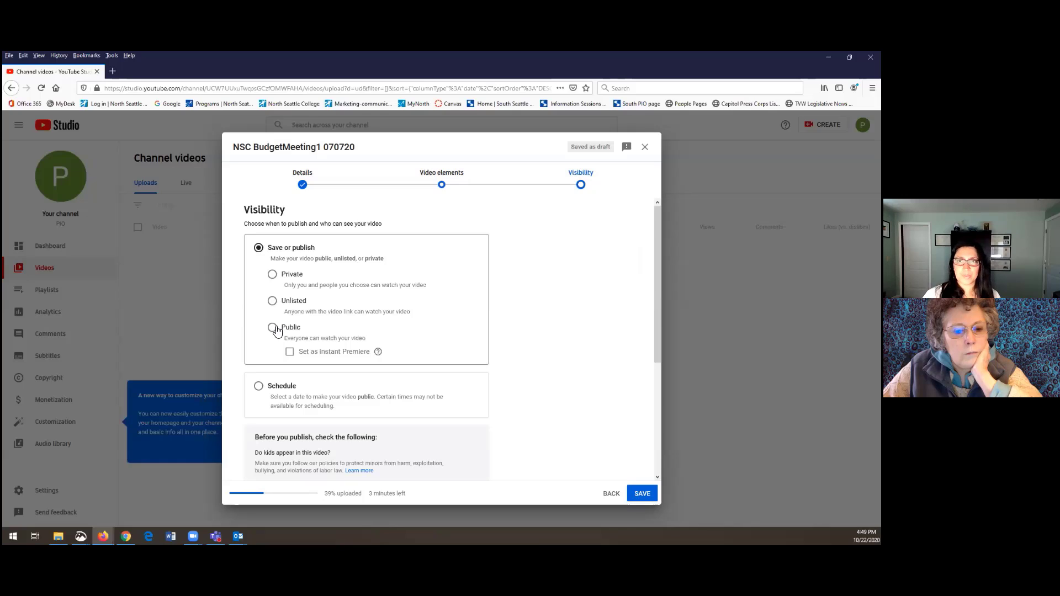
left_click(275, 329)
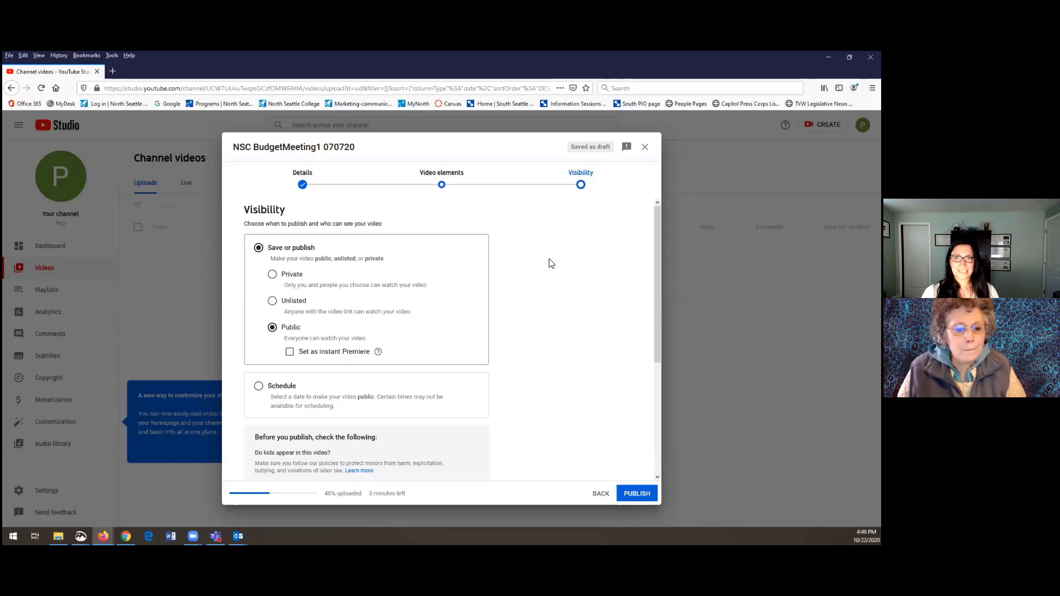
scroll(551, 370, "down", 3)
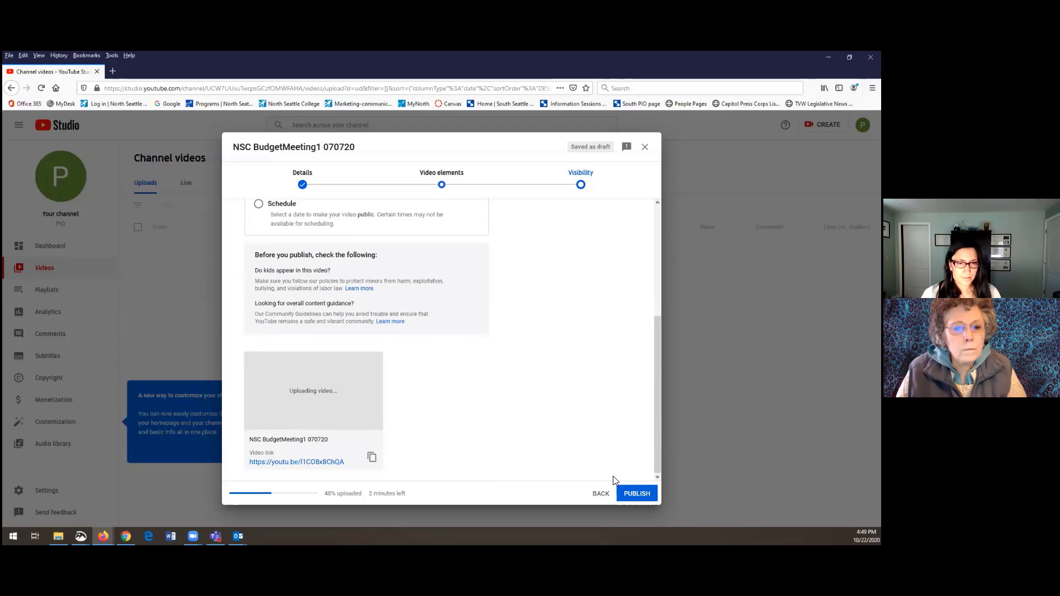
left_click(638, 495)
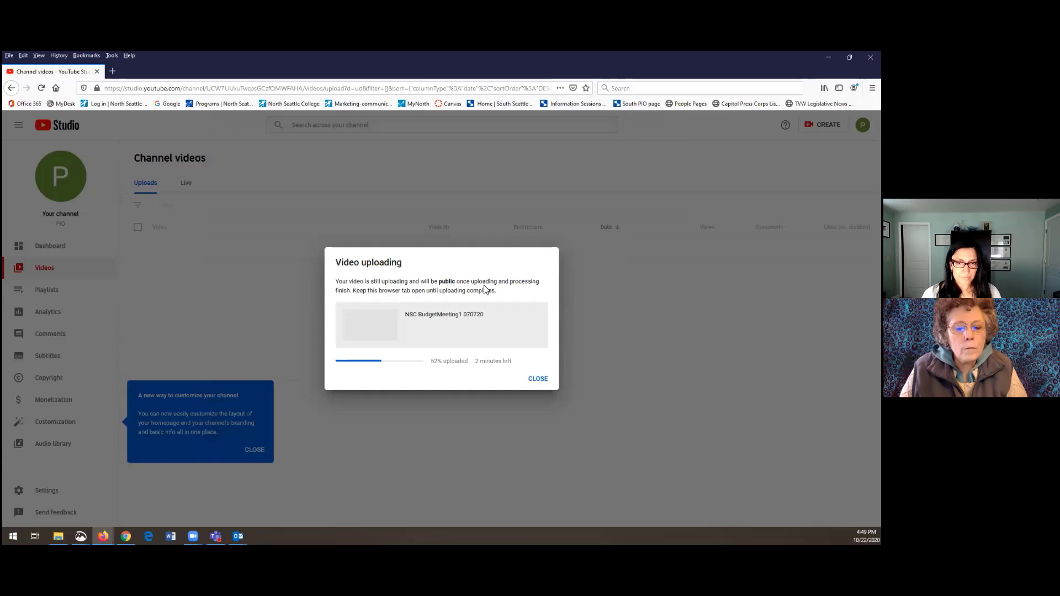
Close the upload notice and check the new video's Pending status in Channel videos.
left_click(535, 380)
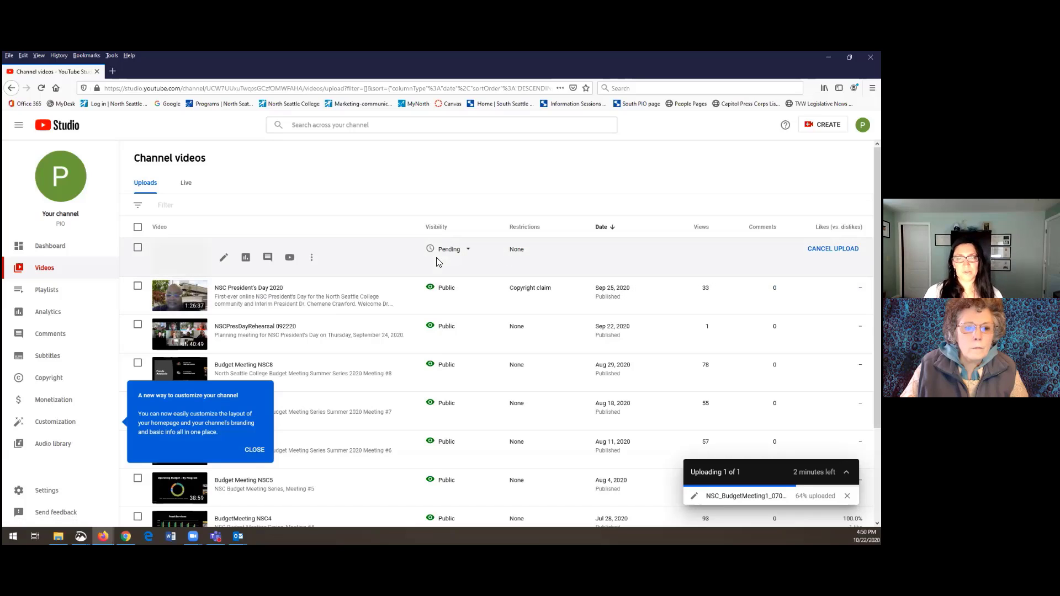
mouse_move(428, 256)
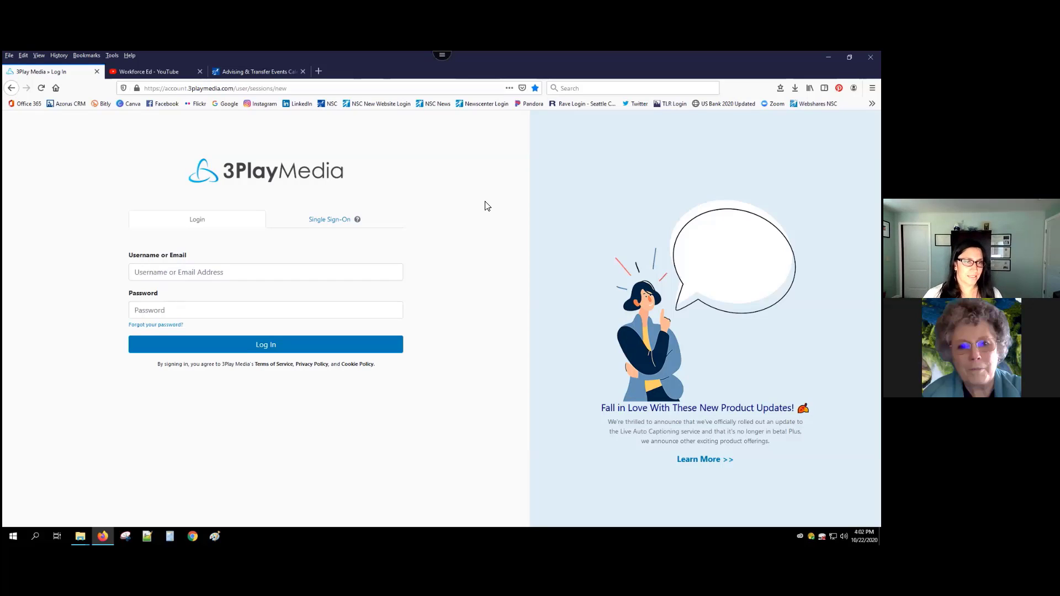
Log in to 3Play Media with the suggested account username and its password.
left_click(242, 276)
type("rakhe")
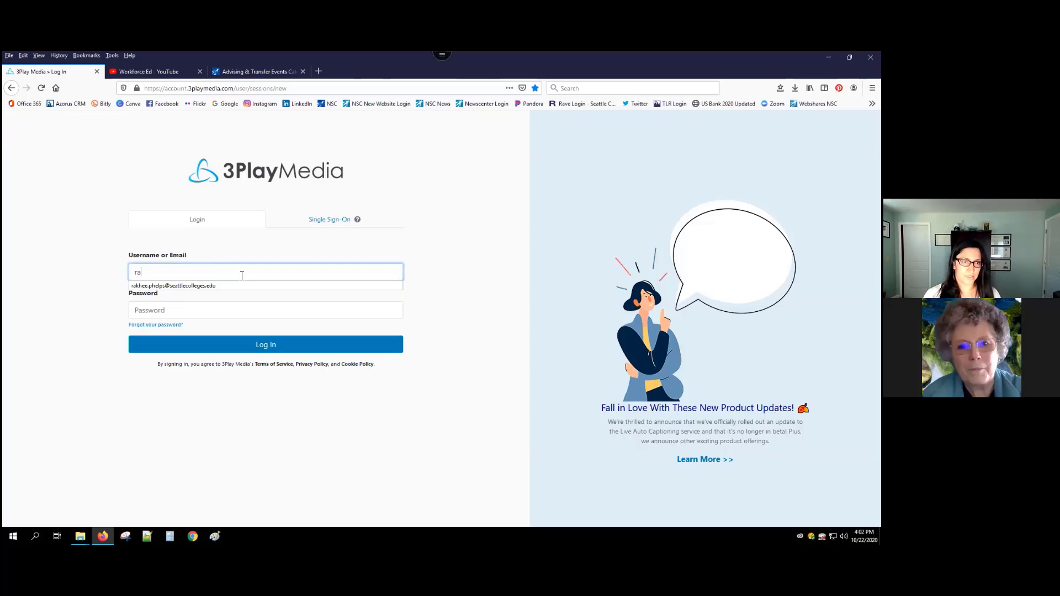
left_click(215, 286)
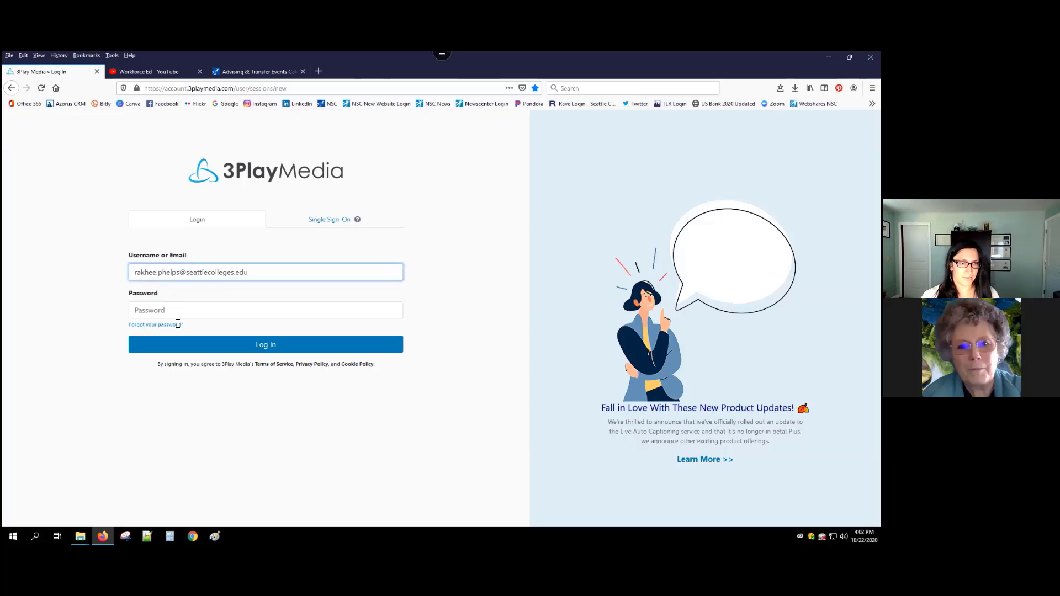
key("Tab")
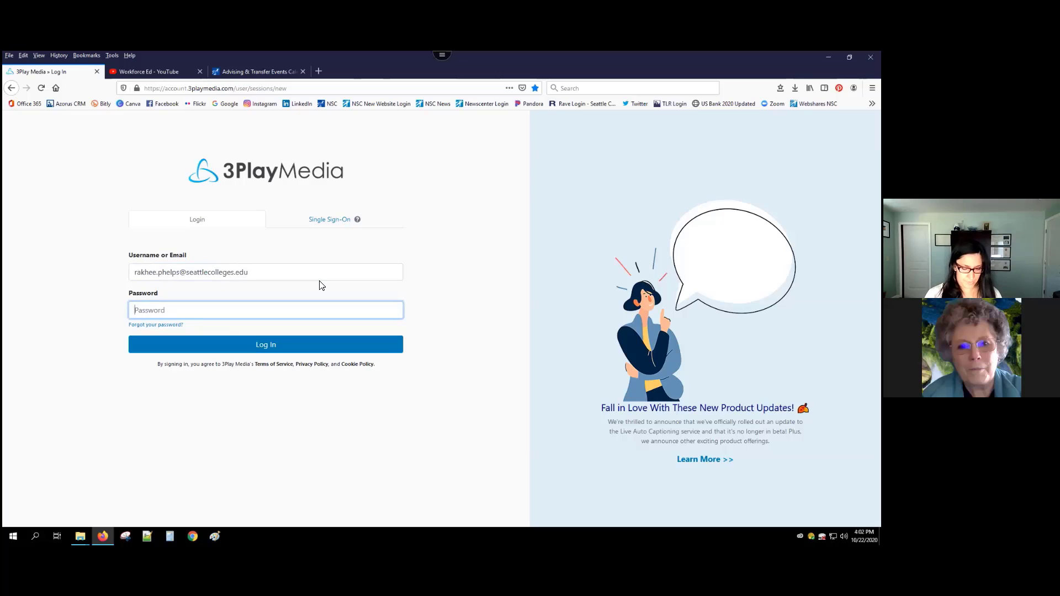
type("••••••")
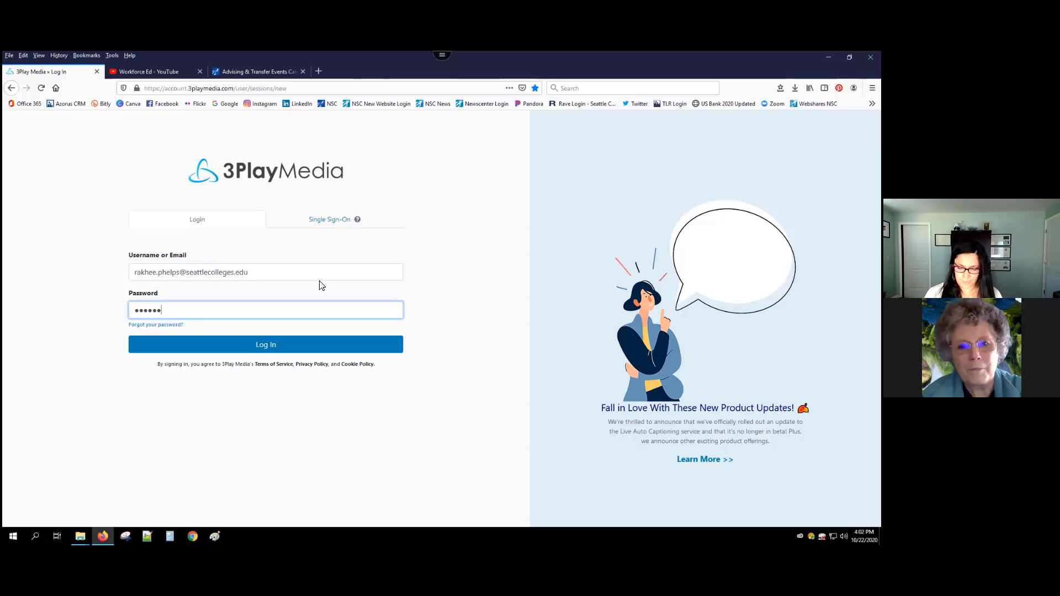
type("••••••")
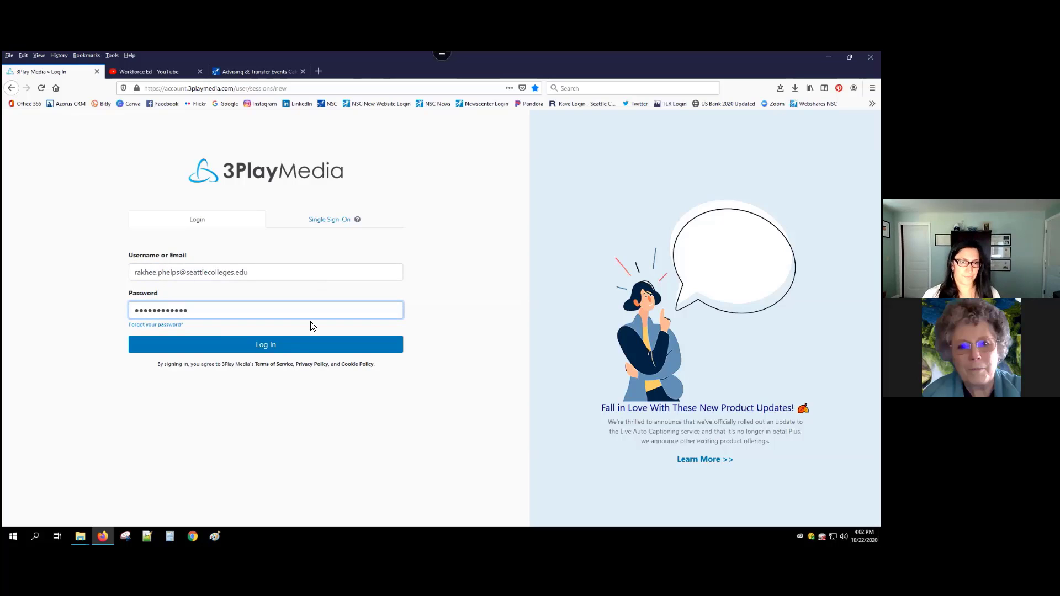
left_click(292, 344)
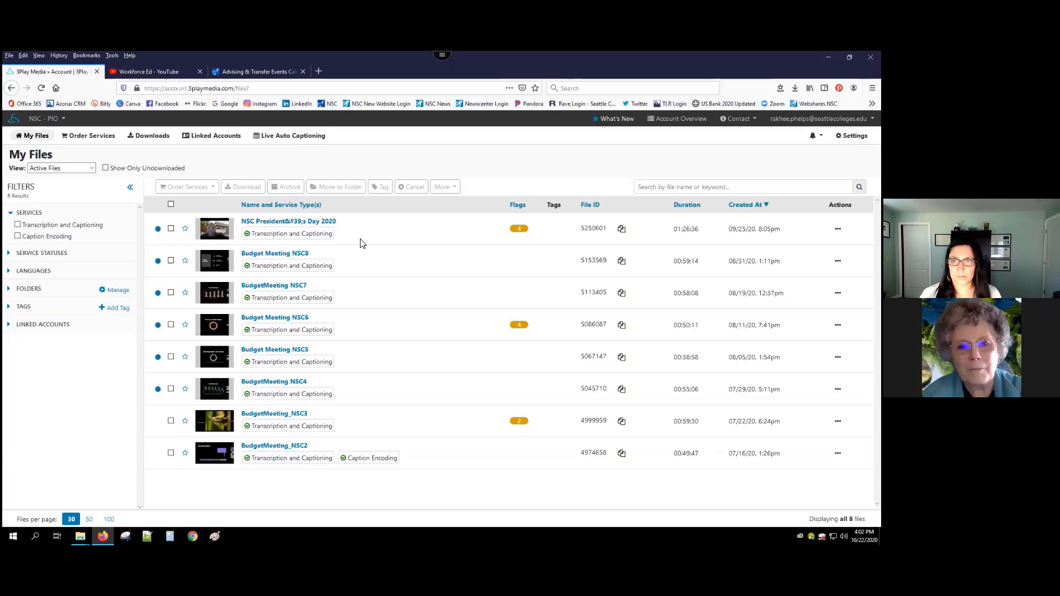
Open the NSC President's Day 2020 file's details and launch its Edit Transcript page.
left_click(301, 223)
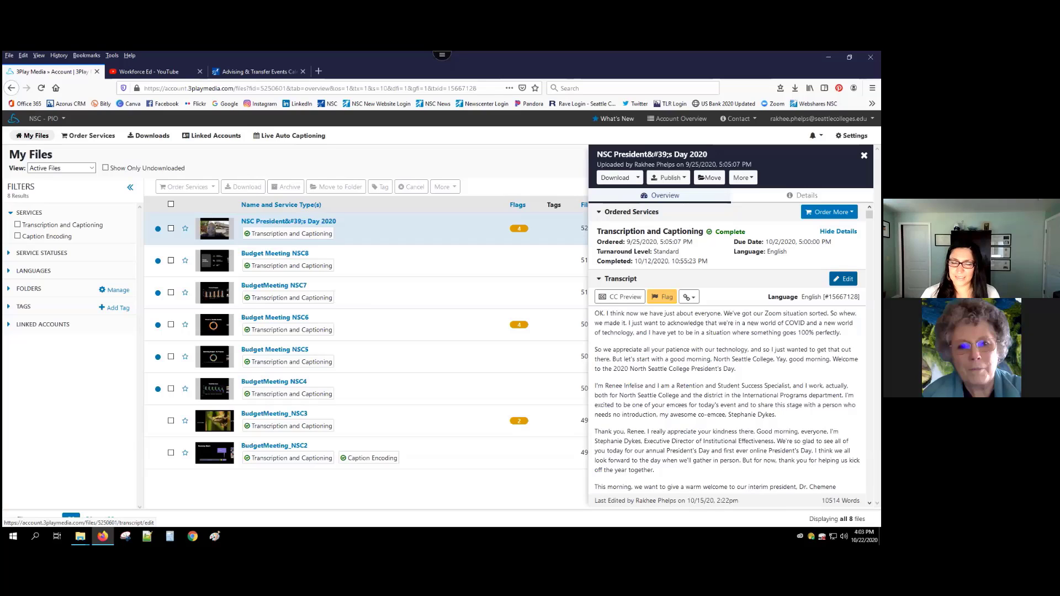
left_click(844, 279)
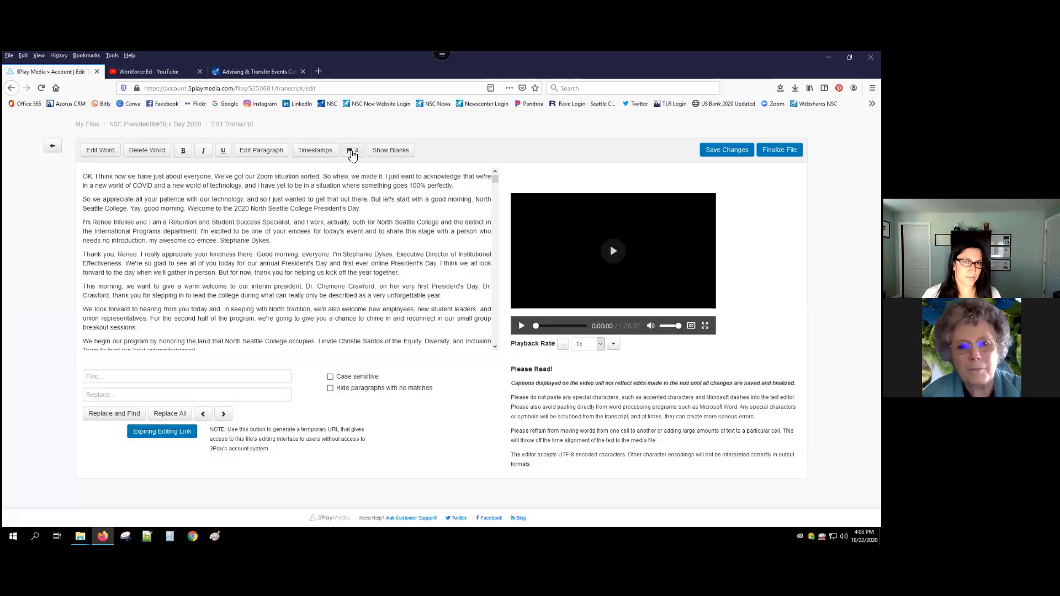
Highlight flagged spots, review the transcript, and play the video from the interim president's first name.
left_click(352, 154)
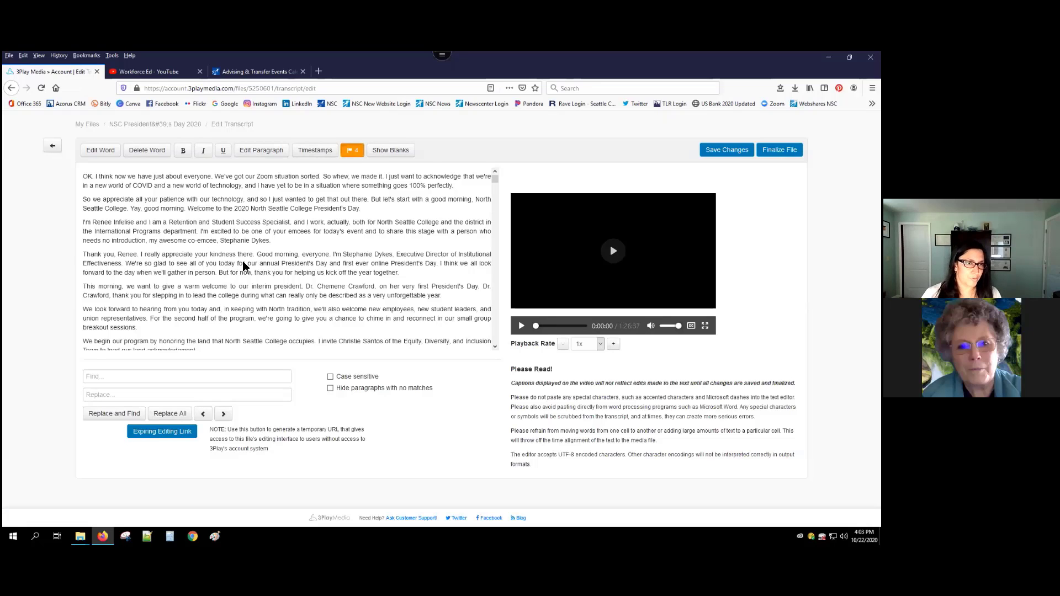
scroll(244, 265, "down", 3)
scroll(244, 265, "down", 3)
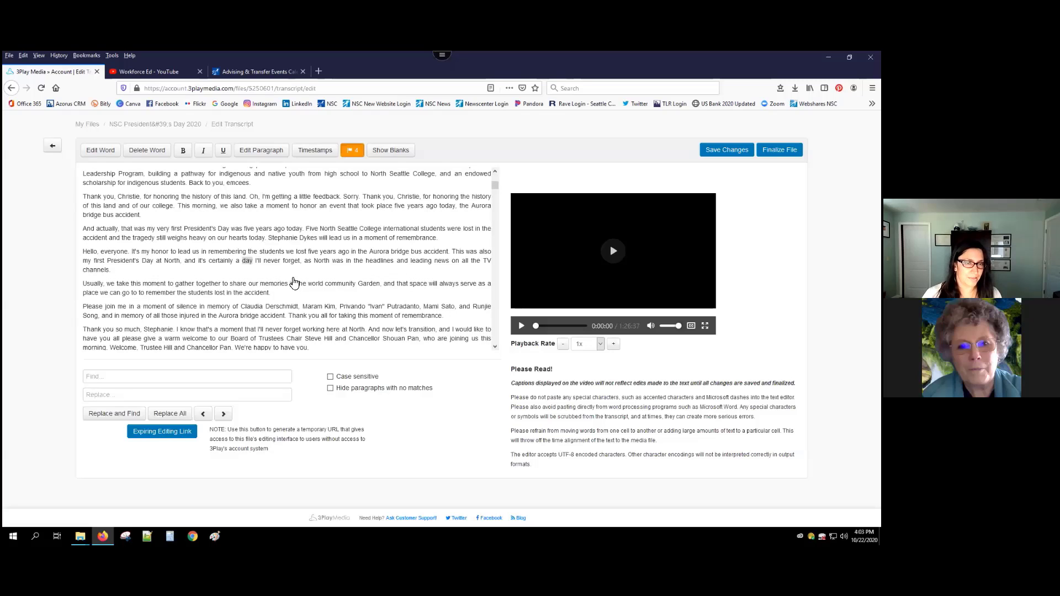
scroll(293, 283, "down", 3)
scroll(287, 287, "down", 3)
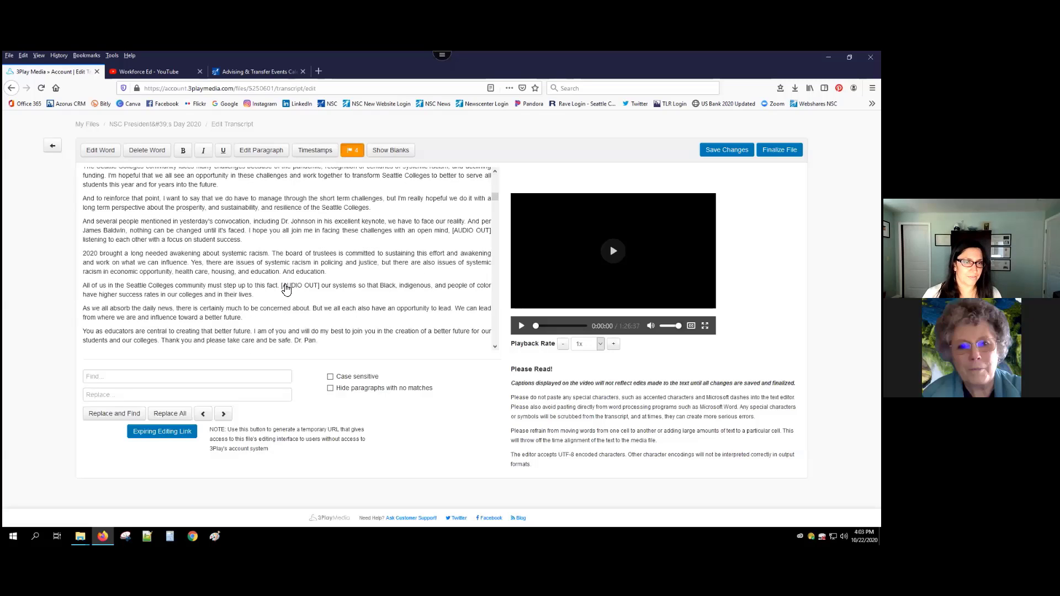
scroll(290, 288, "down", 3)
scroll(293, 285, "down", 3)
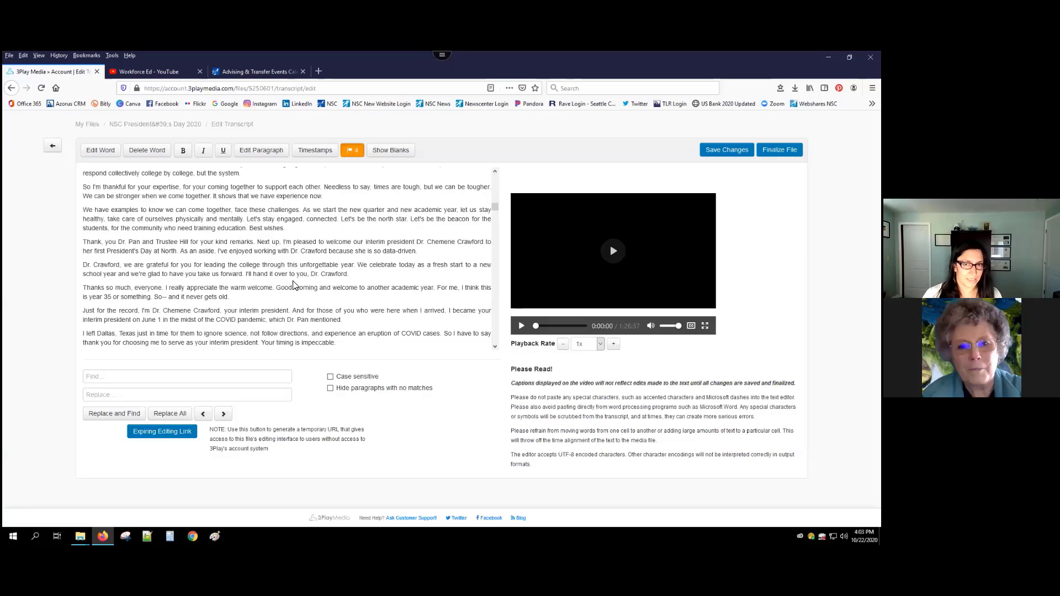
scroll(491, 207, "down", 3)
scroll(497, 204, "up", 3)
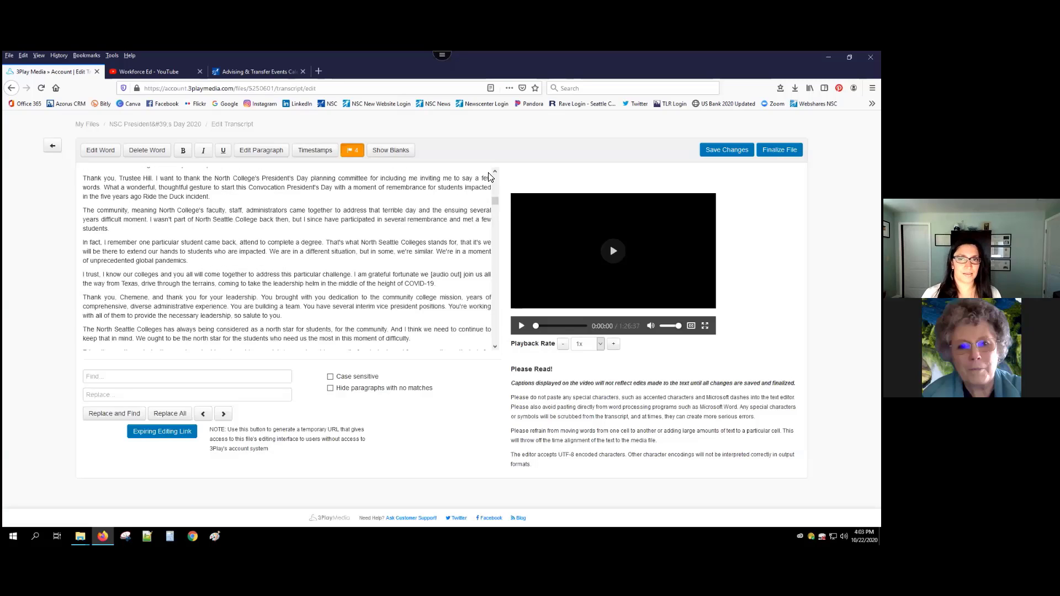
scroll(106, 238, "up", 5)
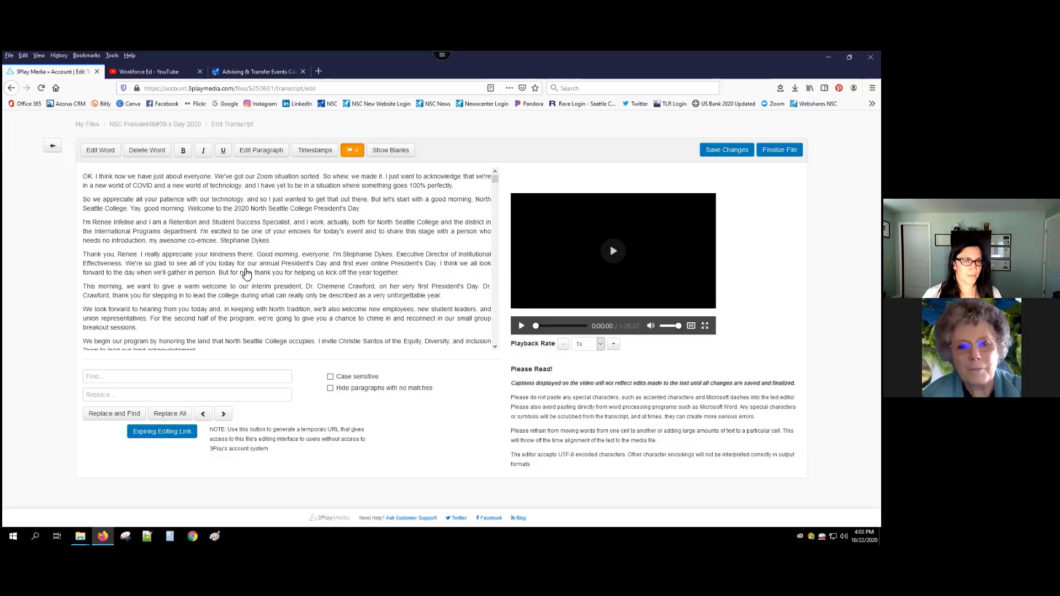
scroll(247, 275, "down", 1)
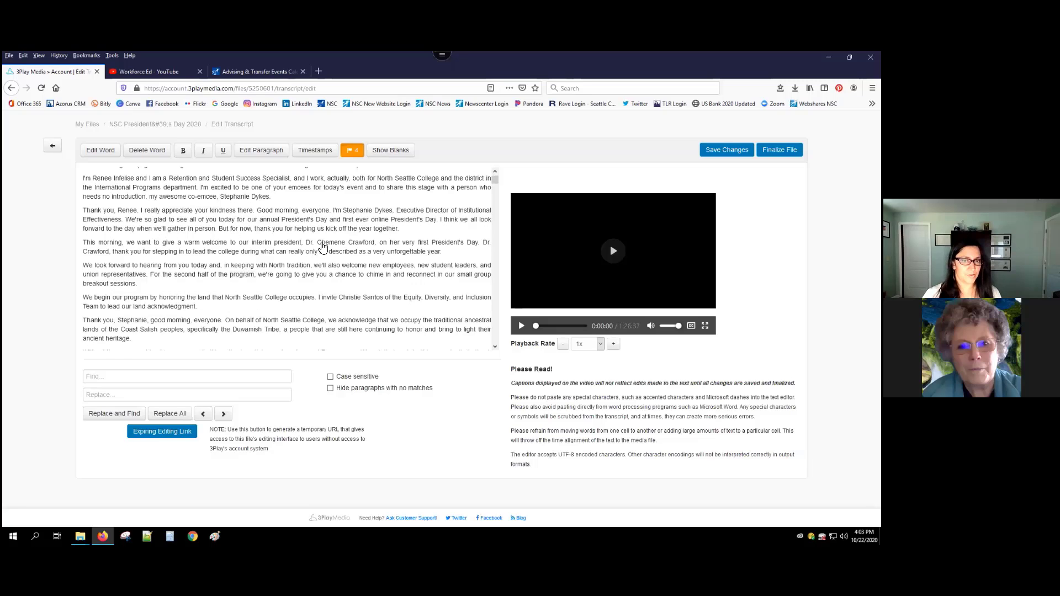
left_click(324, 245)
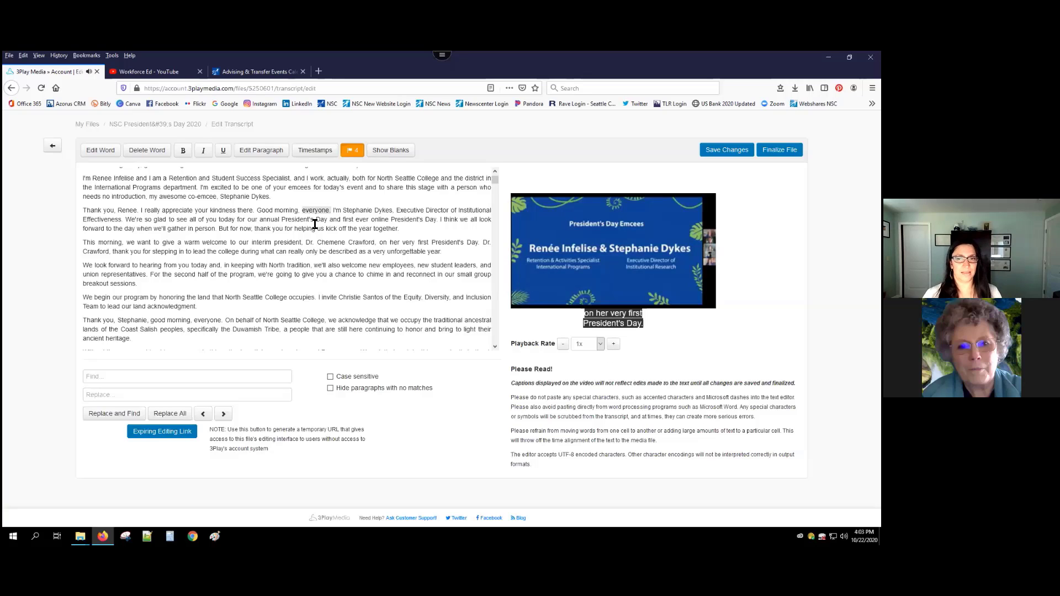
mouse_move(515, 318)
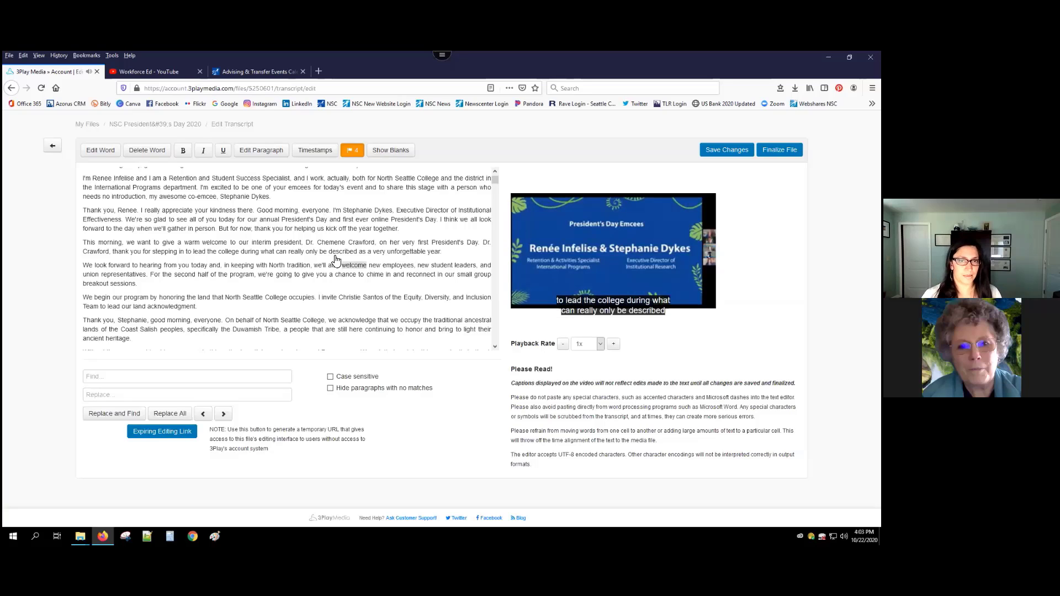
In word-editing mode, fix the misspelled ending of the interim president's first name and commit it.
left_click(103, 152)
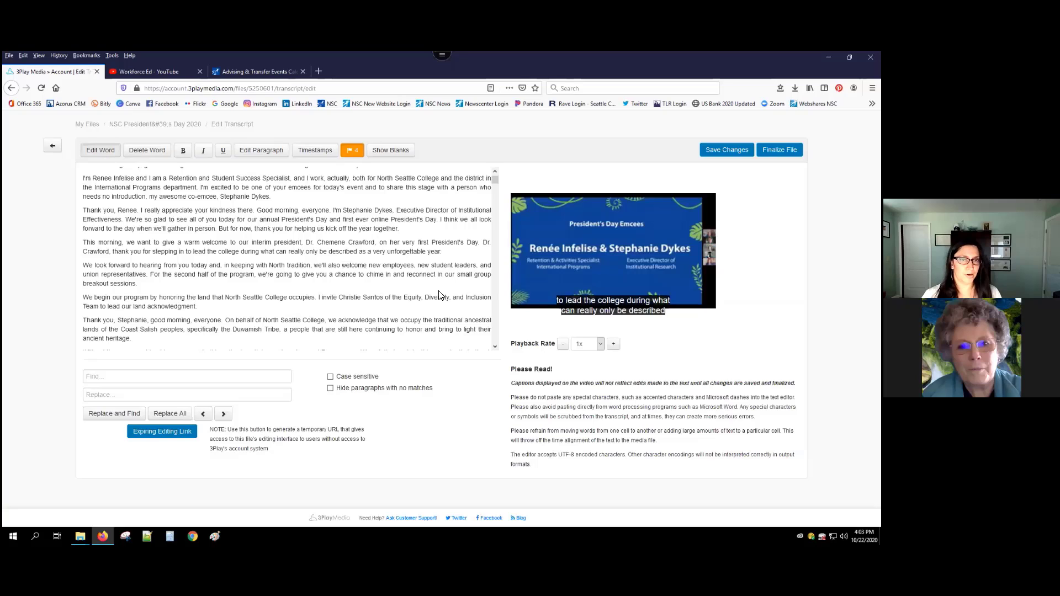
left_click(327, 245)
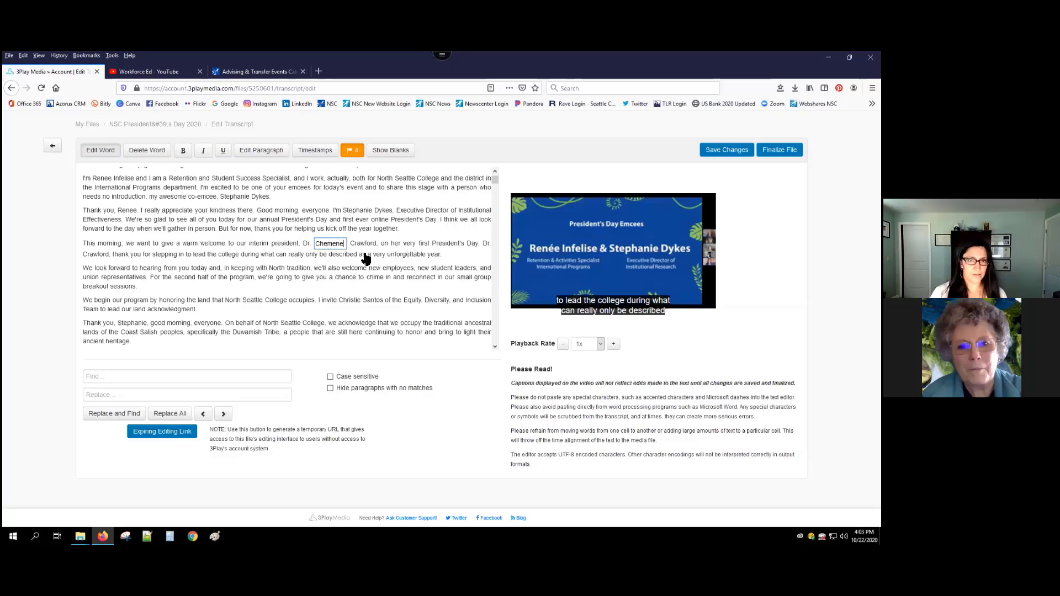
key("BackSpace")
key("BackSpace")
key("BackSpace")
key("BackSpace")
key("BackSpace")
key("BackSpace")
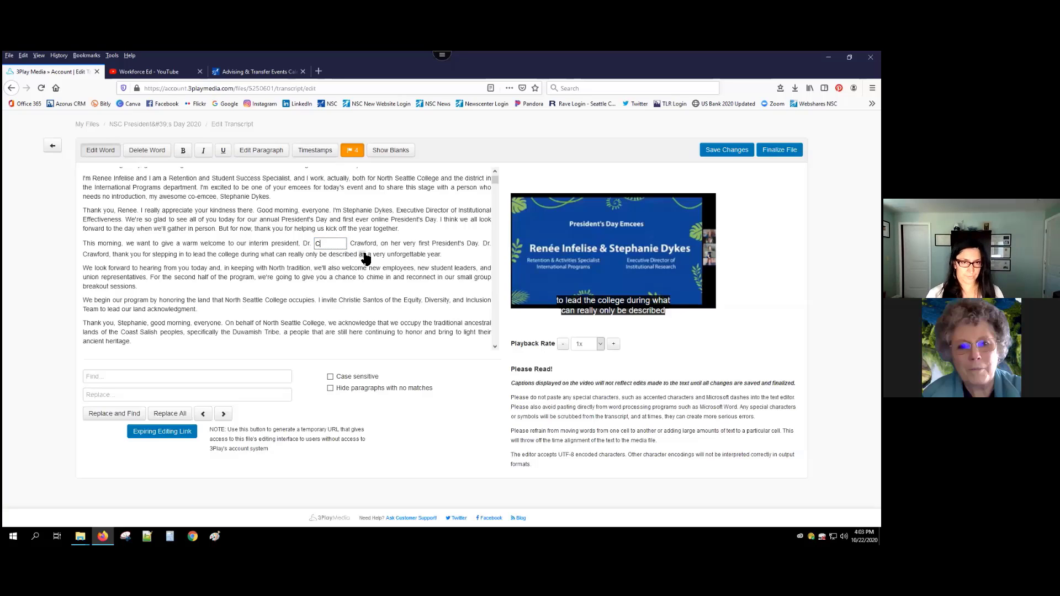
type("heme")
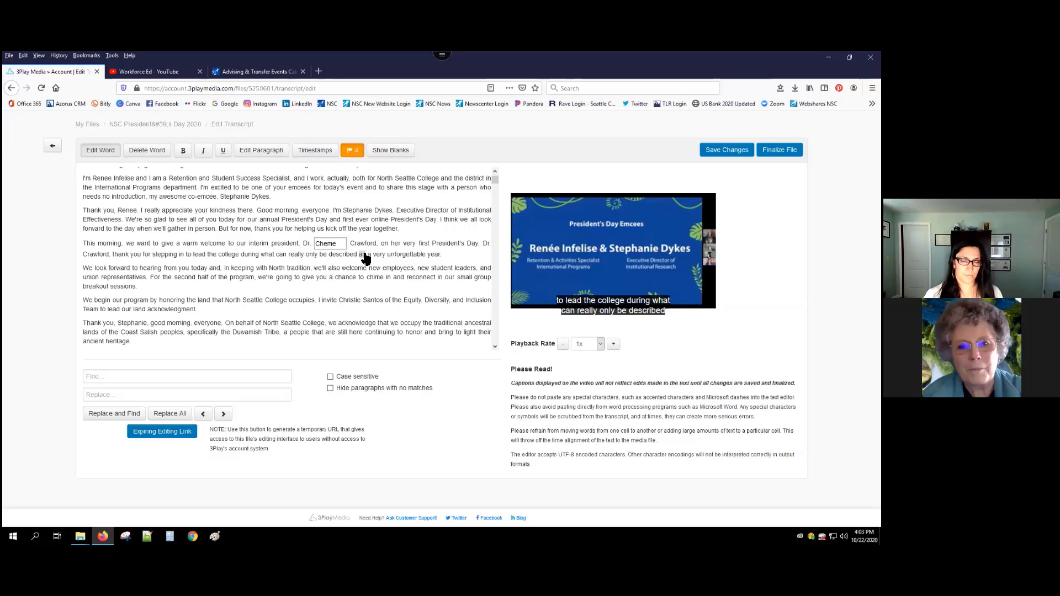
type("ne")
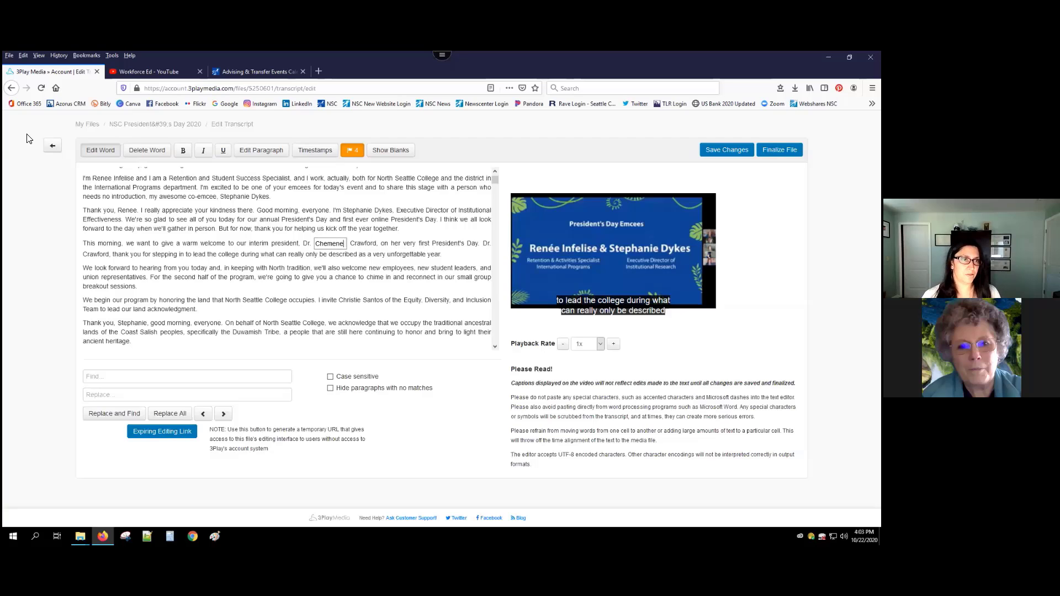
left_click(98, 156)
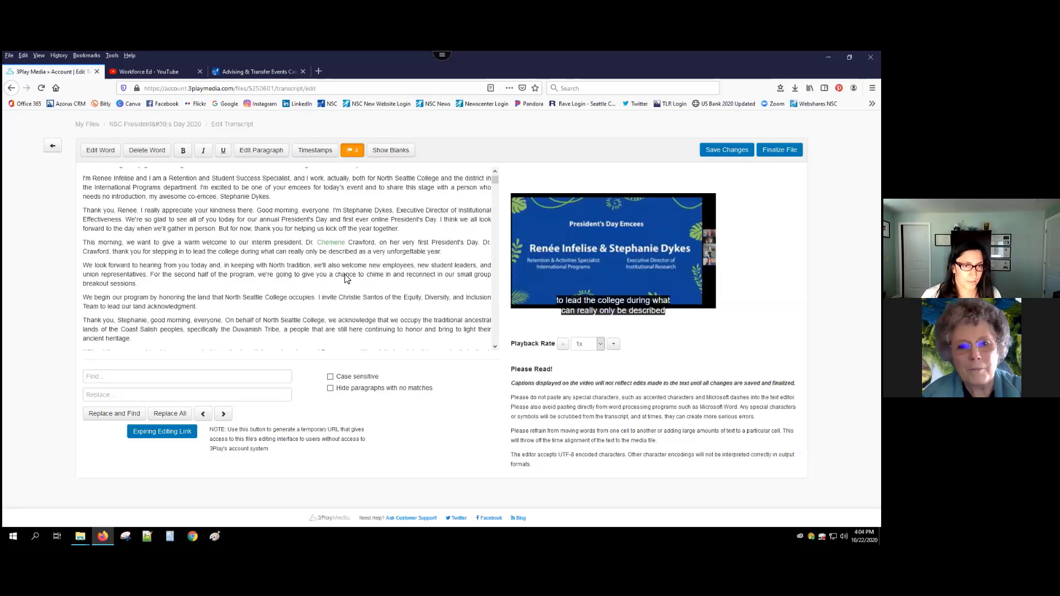
Scroll down through the remainder of the transcript text.
scroll(282, 279, "down", 3)
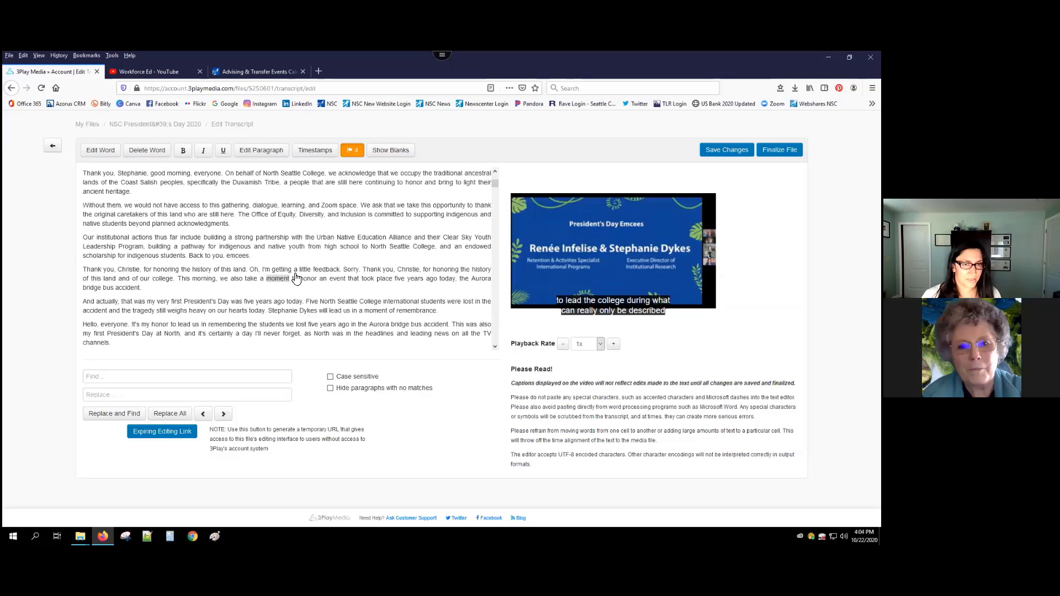
scroll(296, 278, "down", 3)
scroll(294, 278, "down", 3)
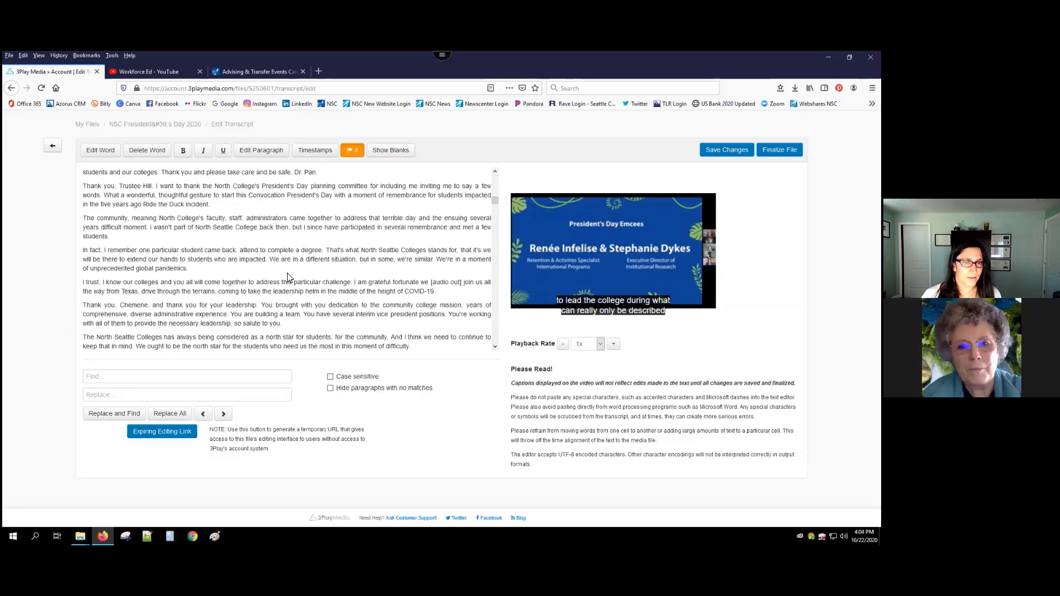
scroll(288, 278, "down", 3)
scroll(287, 276, "down", 3)
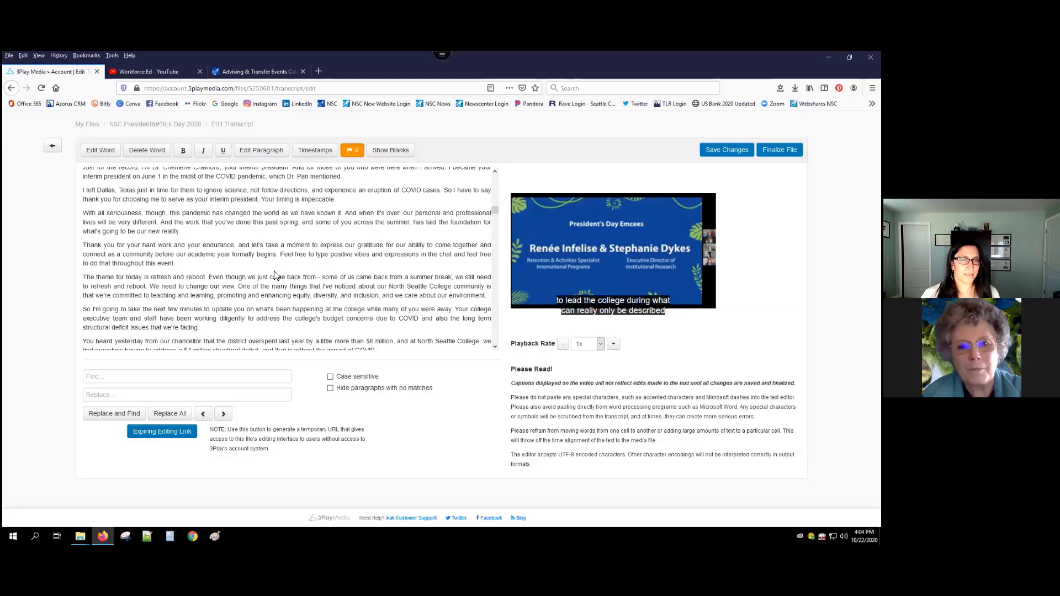
scroll(279, 272, "down", 3)
scroll(279, 272, "down", 3)
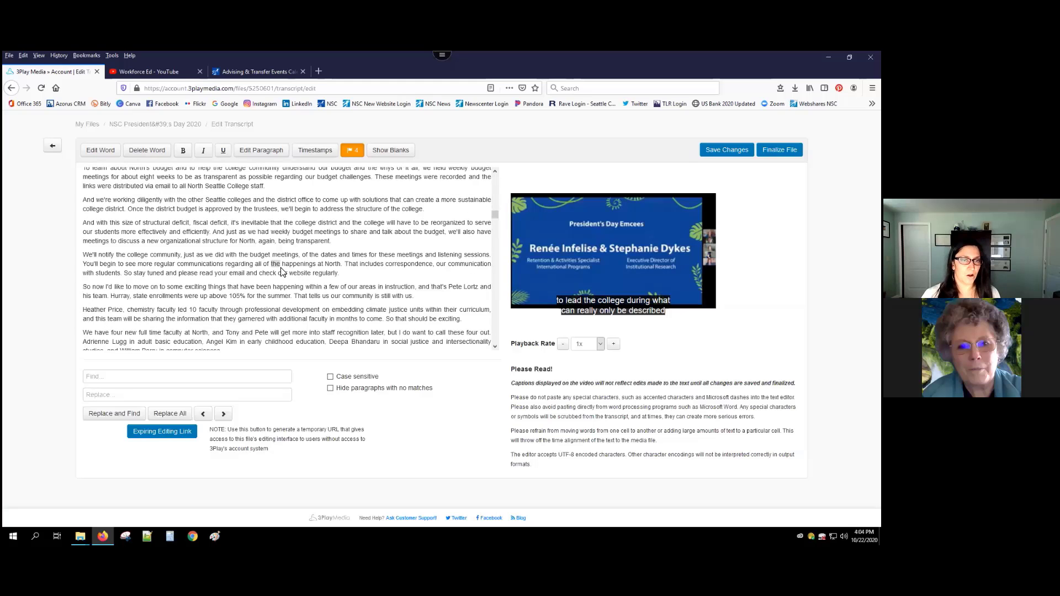
scroll(282, 269, "down", 3)
scroll(281, 269, "down", 3)
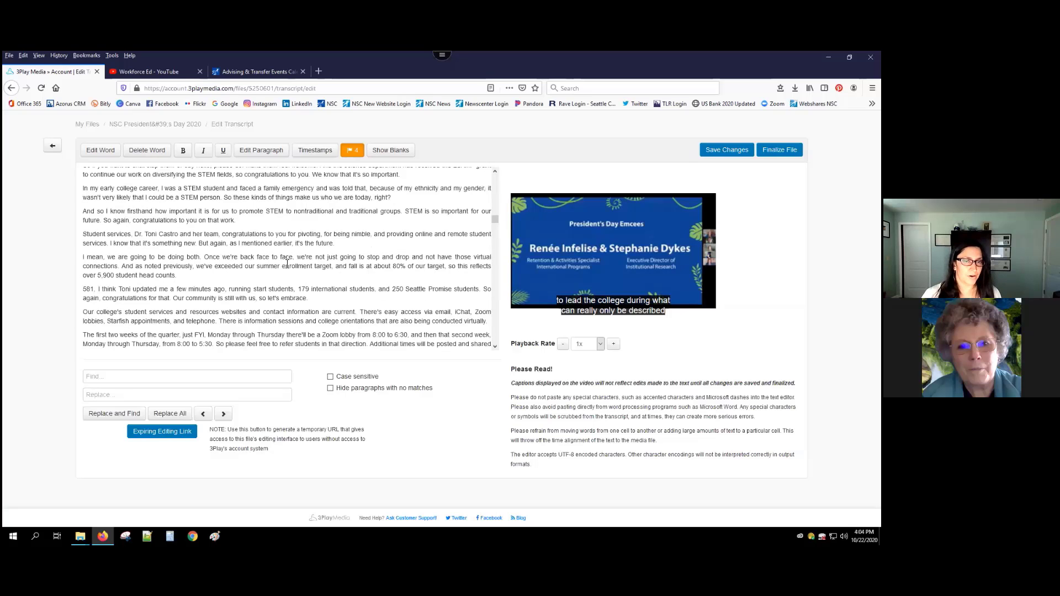
scroll(286, 265, "down", 3)
scroll(287, 264, "down", 3)
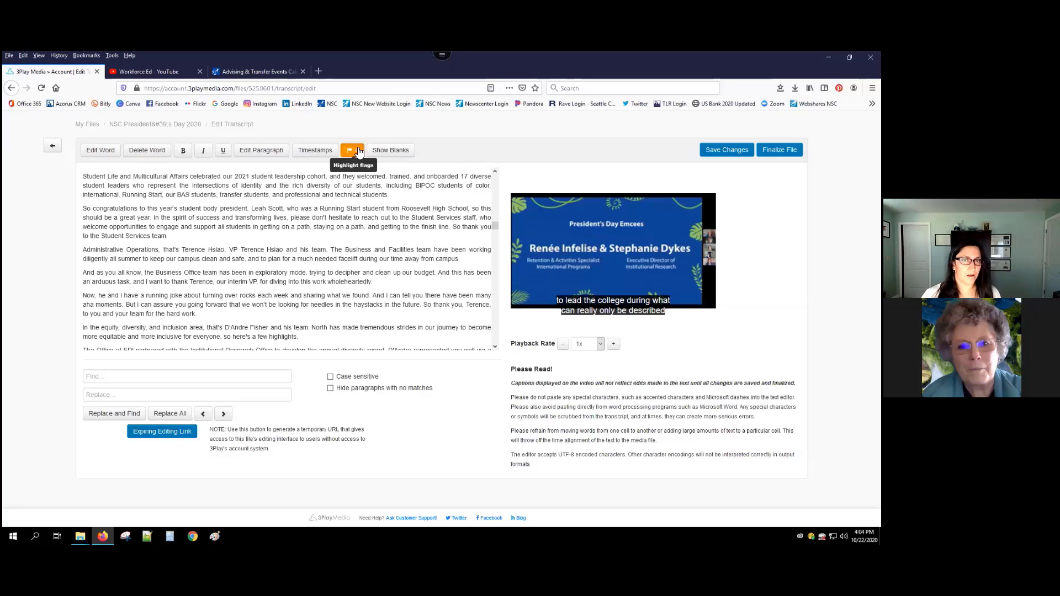
Highlight the 4 flagged spots and locate the [INAUDIBLE] tag before 'reorganization'.
left_click(358, 151)
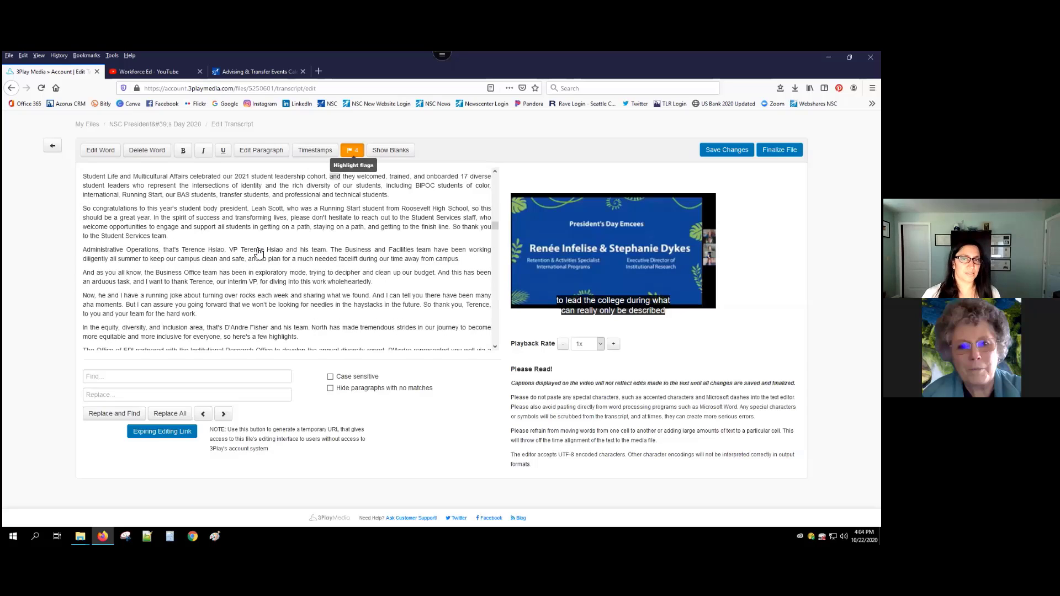
scroll(259, 252, "down", 3)
scroll(268, 252, "down", 3)
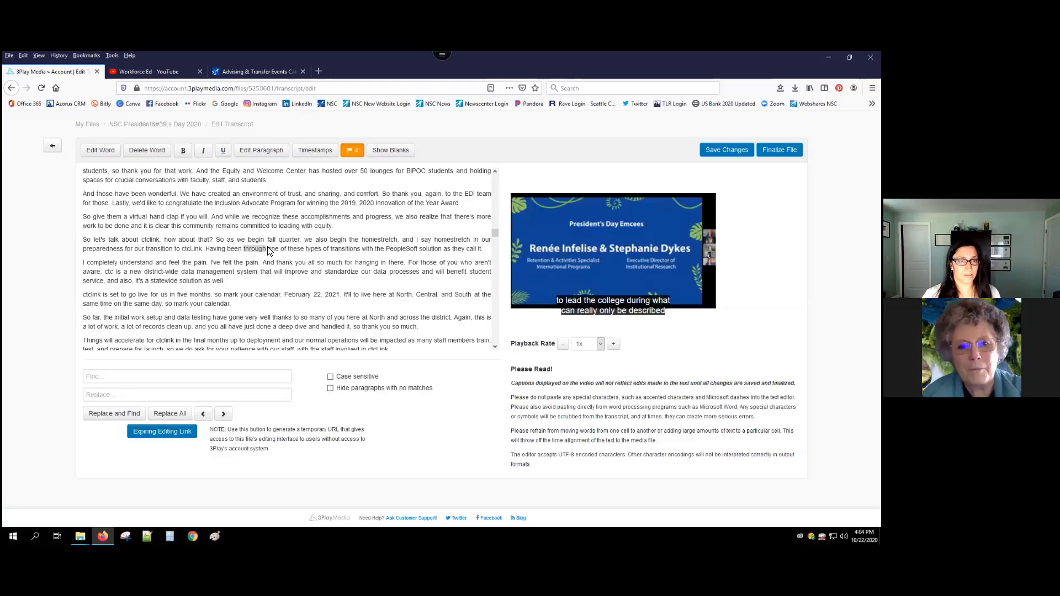
scroll(269, 251, "down", 3)
scroll(270, 252, "down", 3)
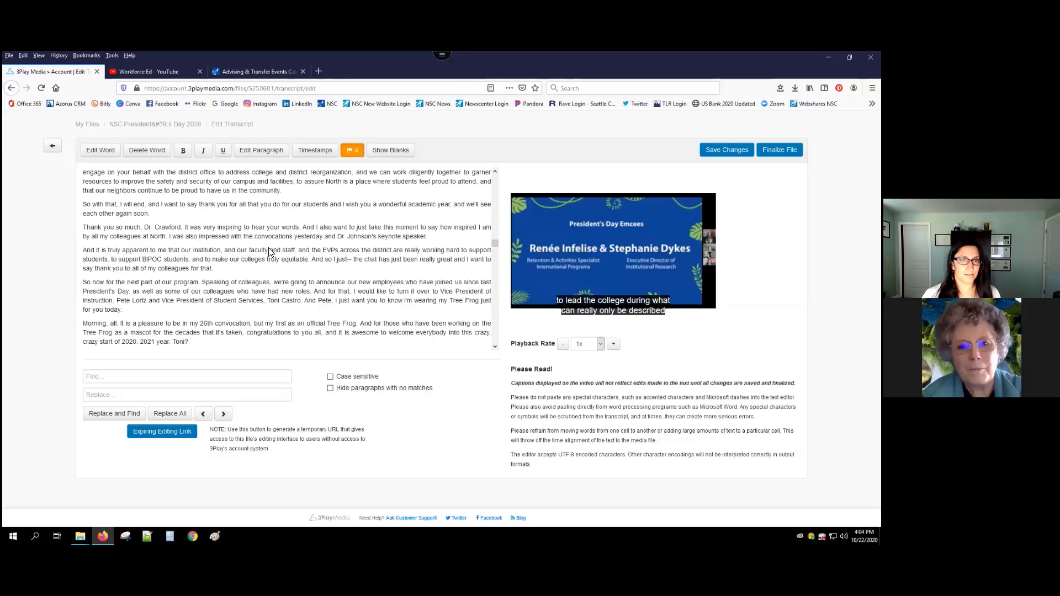
scroll(270, 253, "up", 3)
scroll(280, 254, "up", 3)
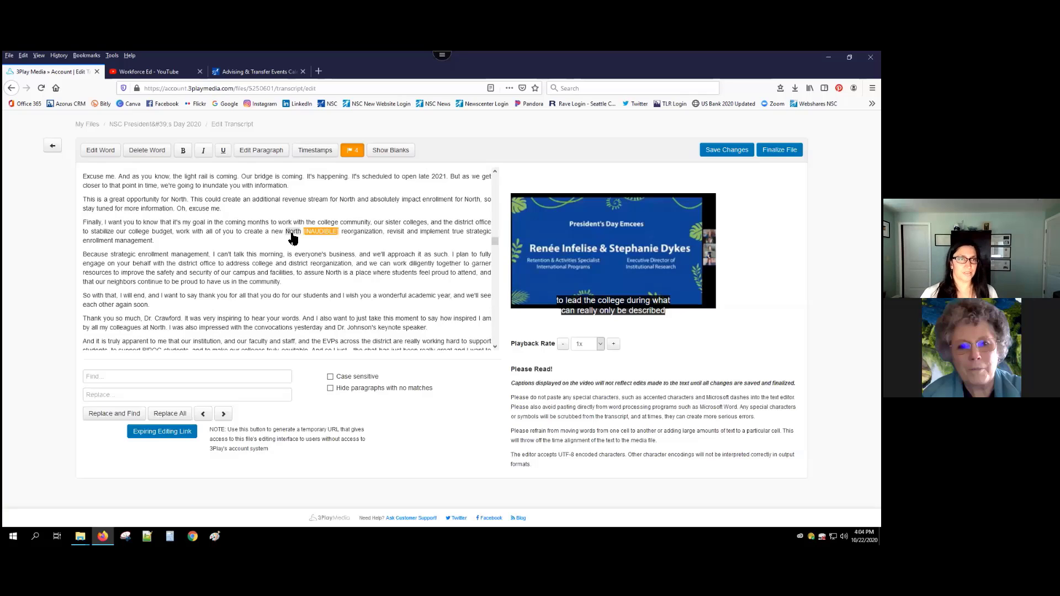
Replay the video at the [INAUDIBLE] passage and from the sentence just before it.
left_click(318, 234)
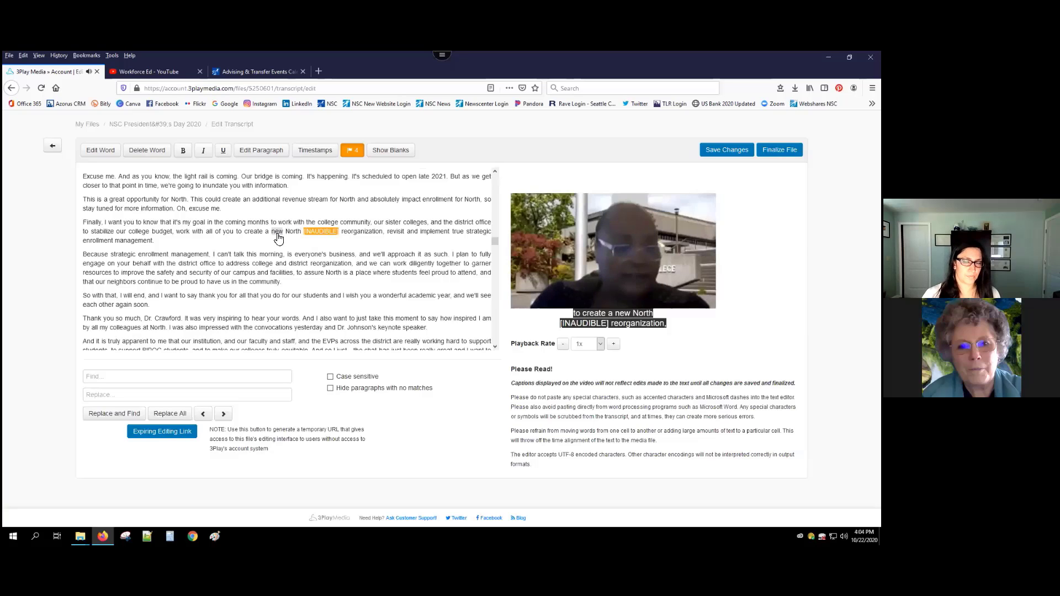
left_click(297, 255)
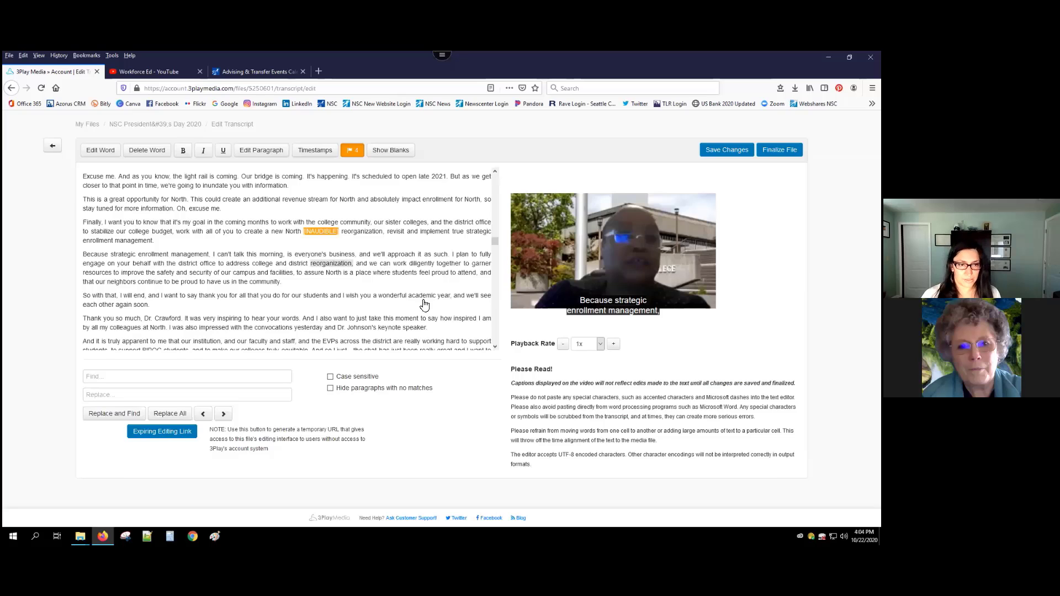
scroll(481, 282, "down", 5)
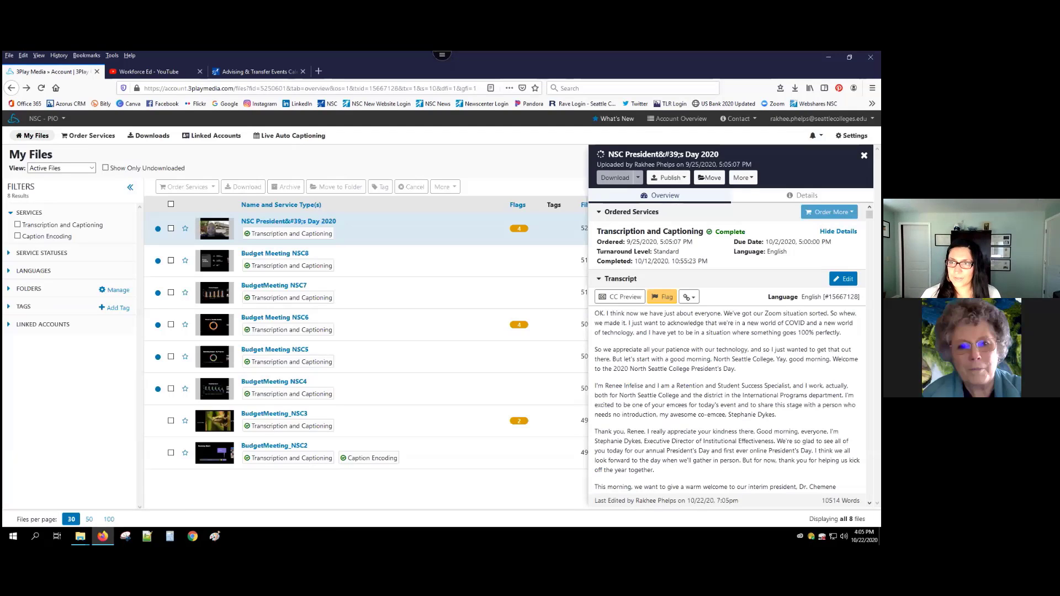
Close the NSC President's Day 2020 details panel to show all files.
left_click(865, 156)
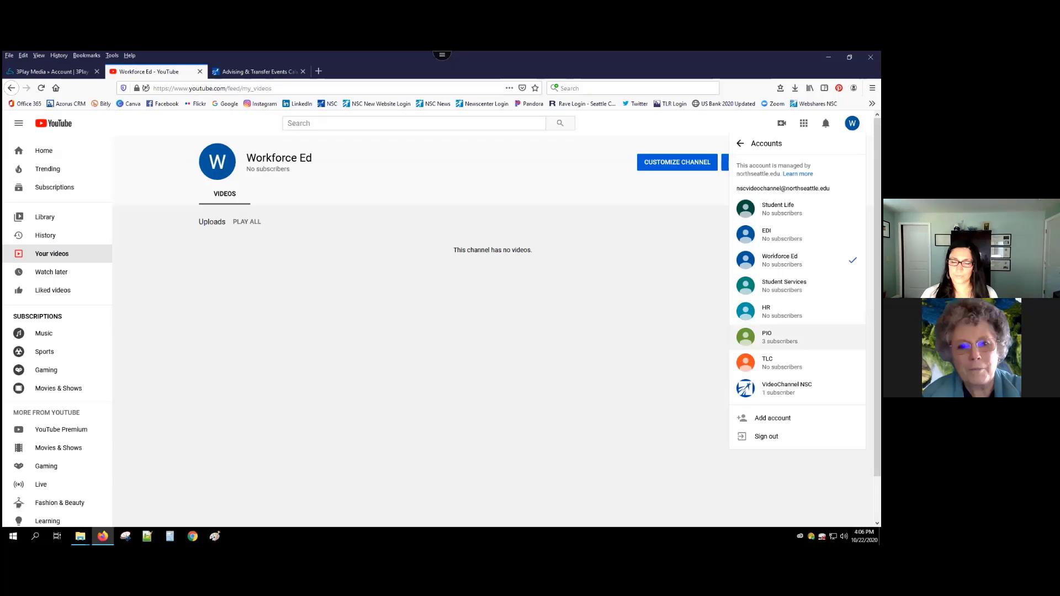
Switch to the PIO channel and play its NSC President's Day 2020 video from Your videos.
left_click(784, 337)
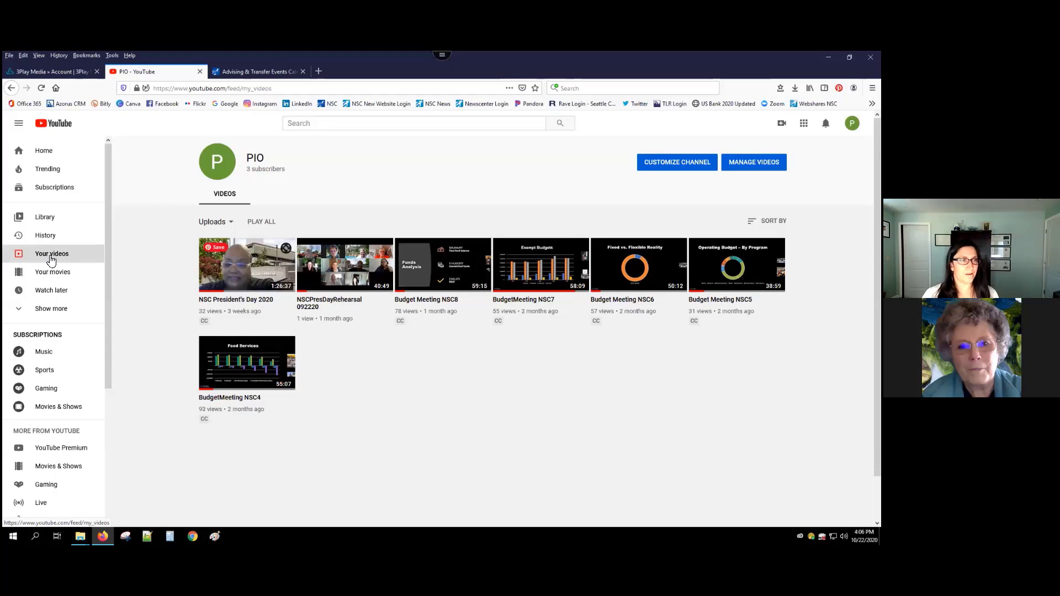
left_click(69, 254)
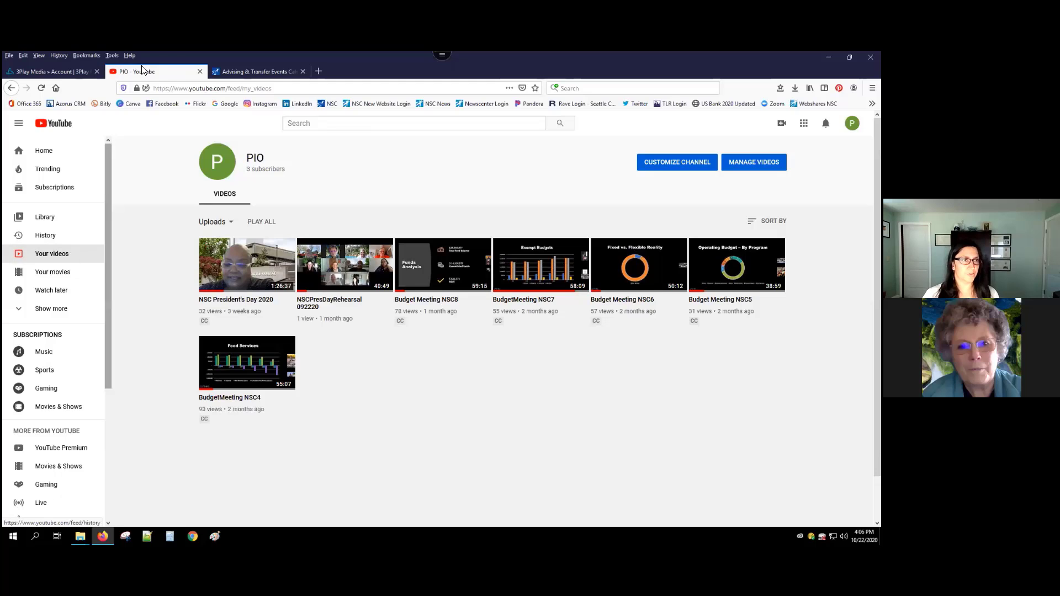
left_click(243, 279)
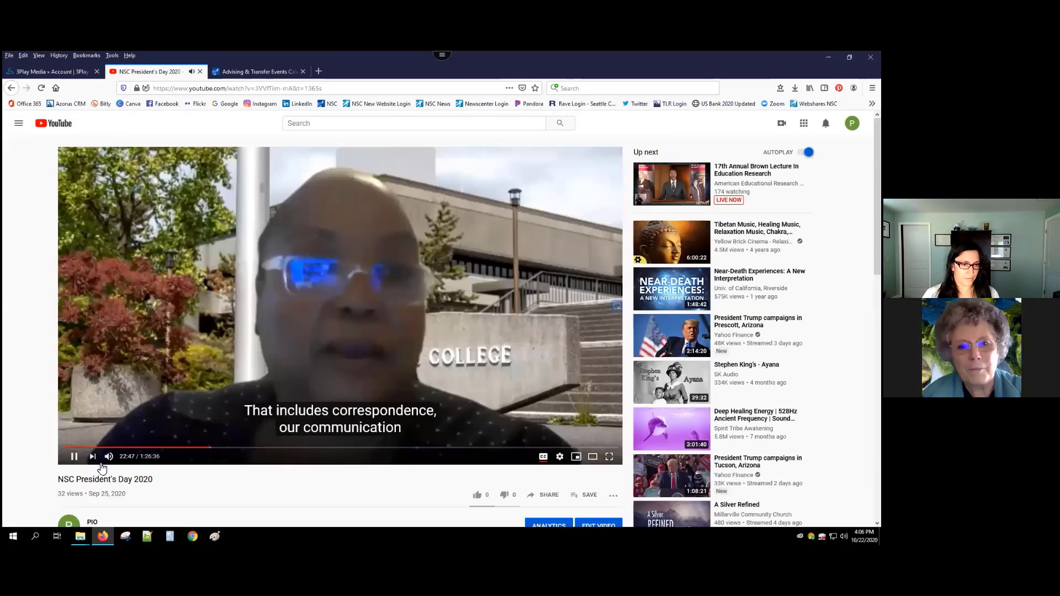
Pause the video at 22:48, turn captions off, and open the Share dialog.
left_click(337, 428)
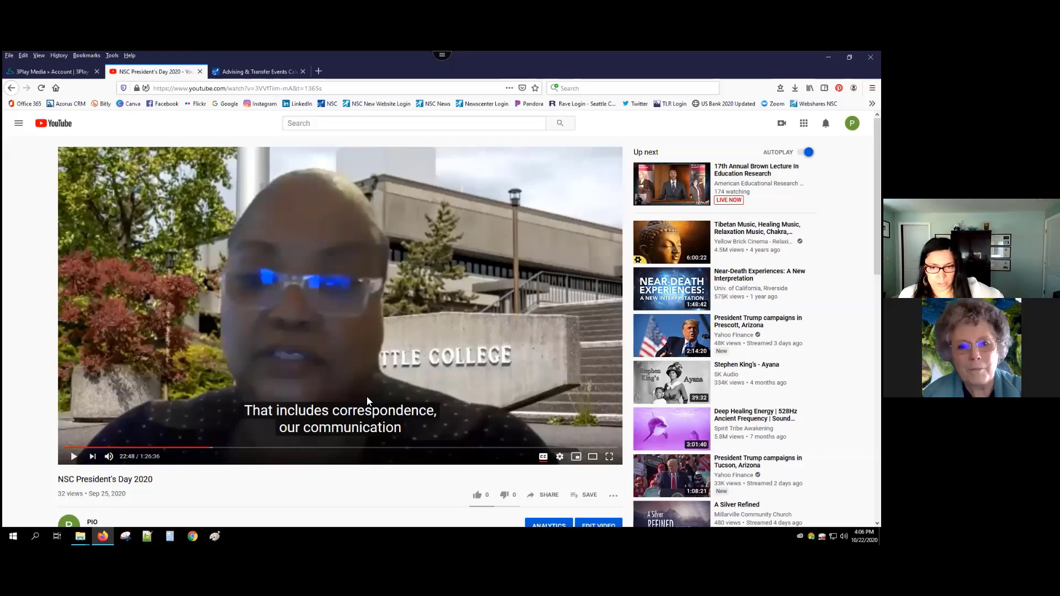
left_click(543, 458)
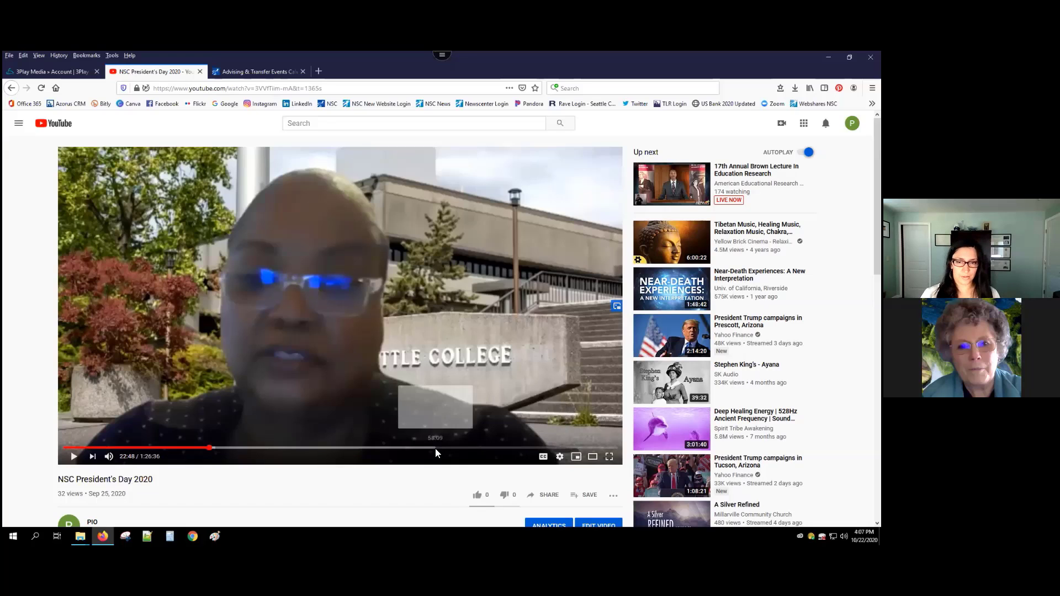
scroll(538, 442, "down", 3)
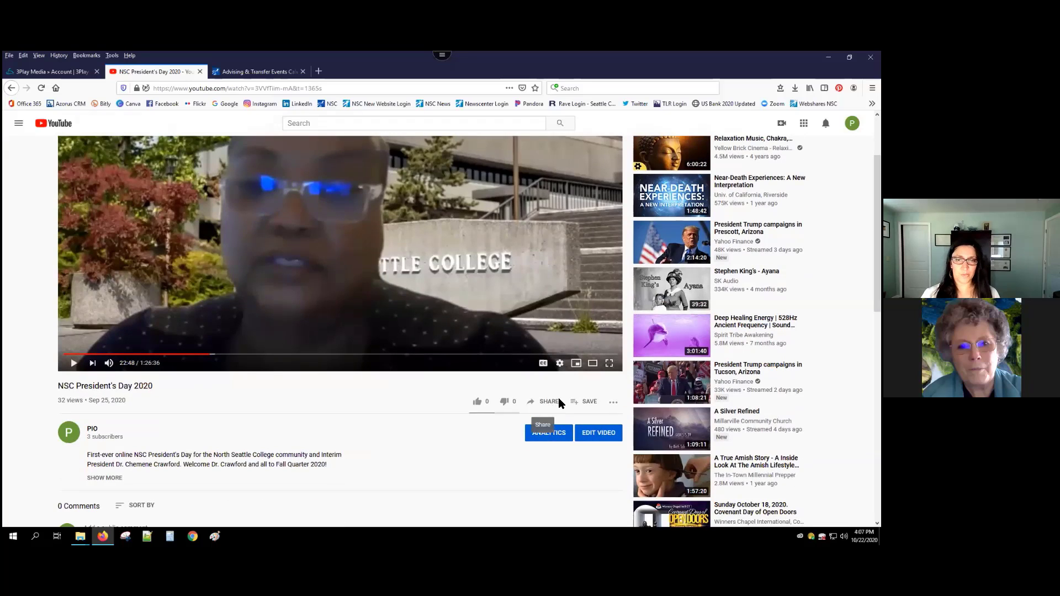
left_click(559, 400)
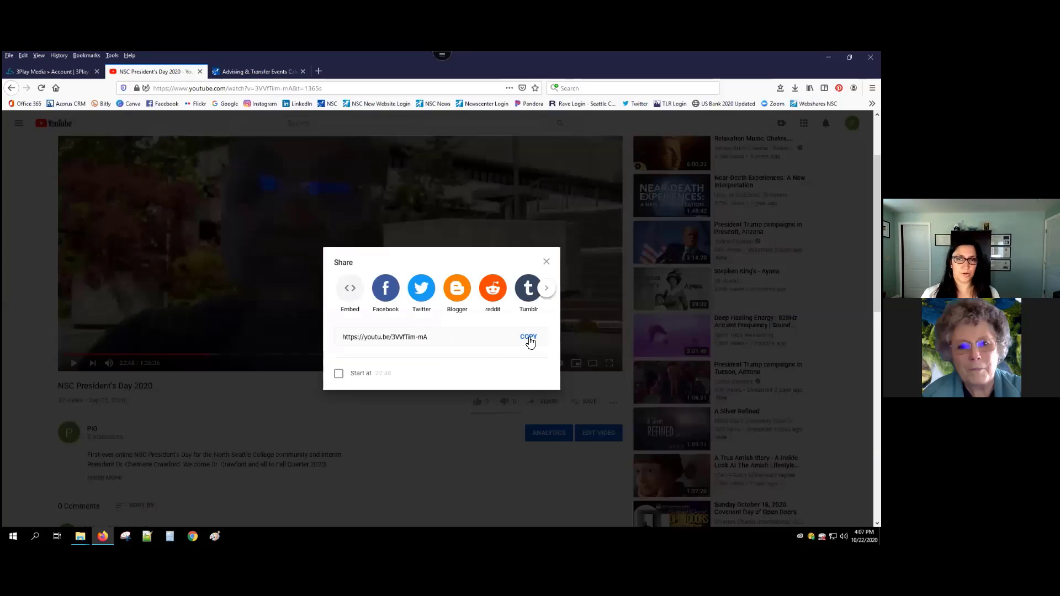